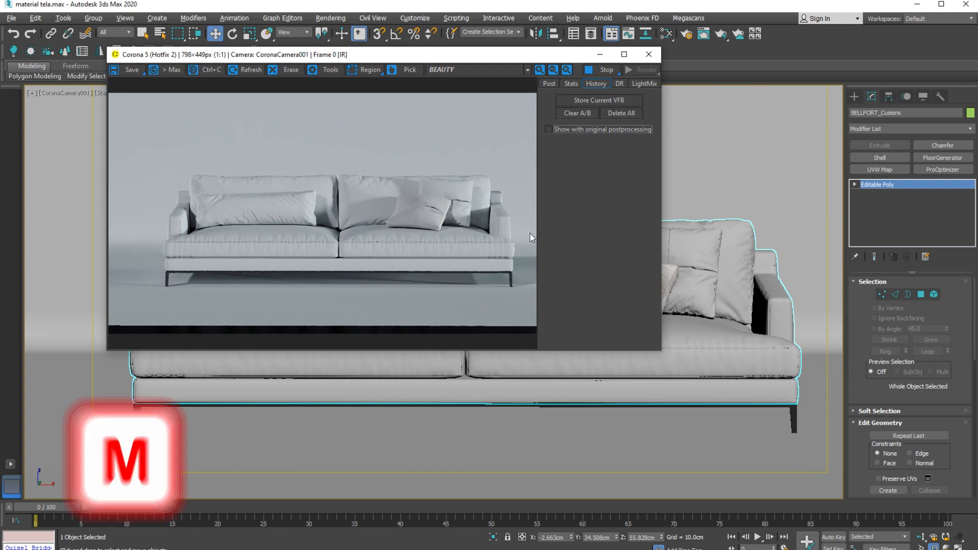
# Step: Open the Slate Material Editor for the selected sofa and arrange it beside the render window
pyautogui.click(686, 373)
pyautogui.press('m')
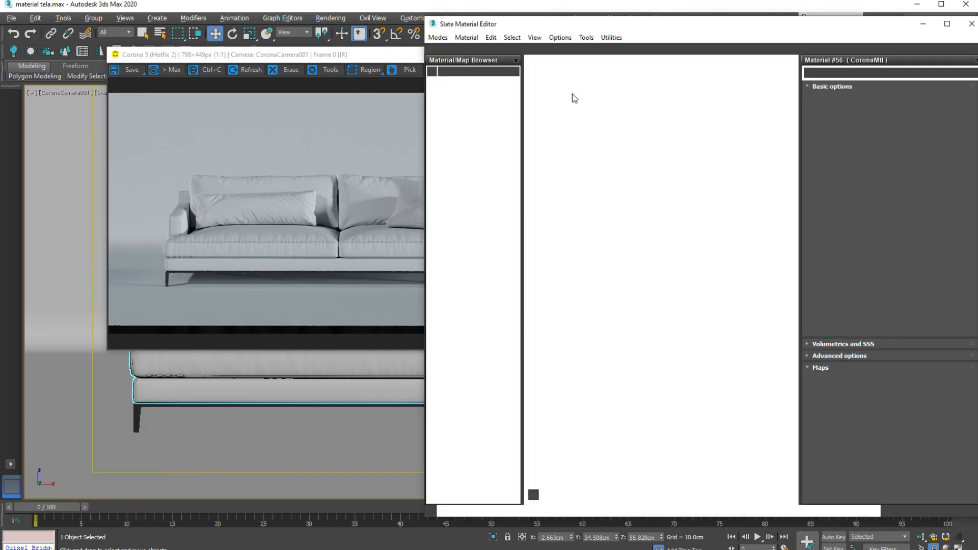
pyautogui.moveTo(479, 18); pyautogui.dragTo(405, 18)
pyautogui.moveTo(317, 57); pyautogui.dragTo(289, 51)
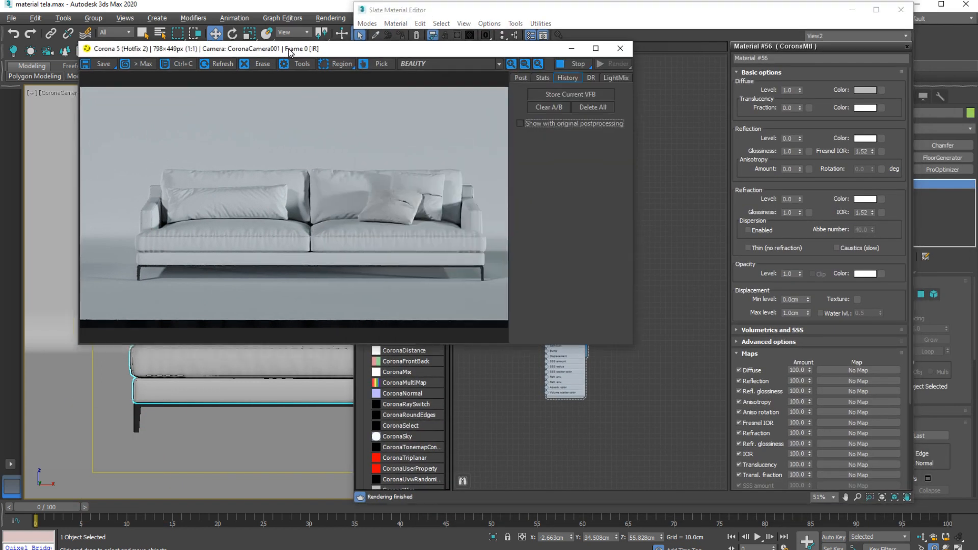
# Step: Bring the CoronaMtl node closer into view and rename the material as MATERIAL TELA
pyautogui.click(662, 240)
pyautogui.moveTo(662, 239); pyautogui.dragTo(739, 189, button='middle')
pyautogui.scroll(3, 640, 192)
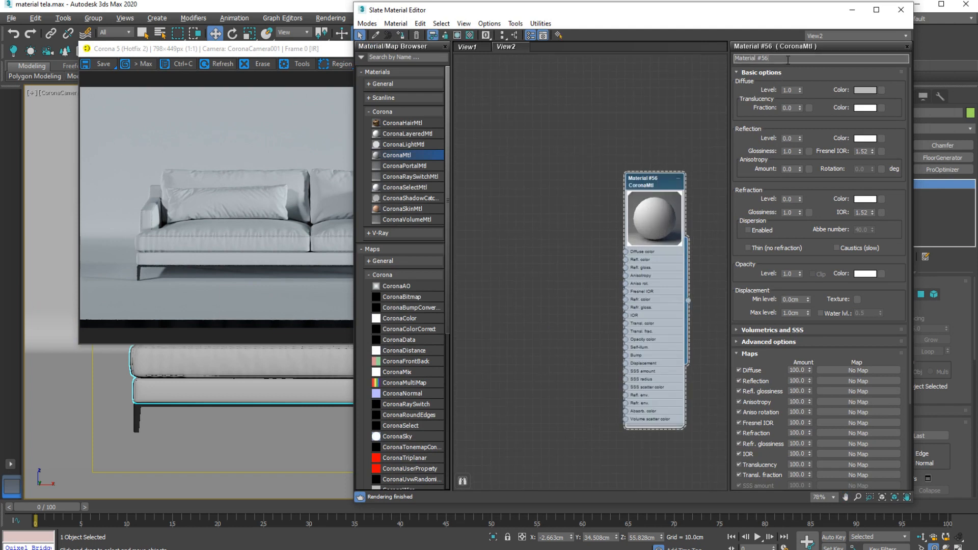
pyautogui.write('MATYERIAL TELA')
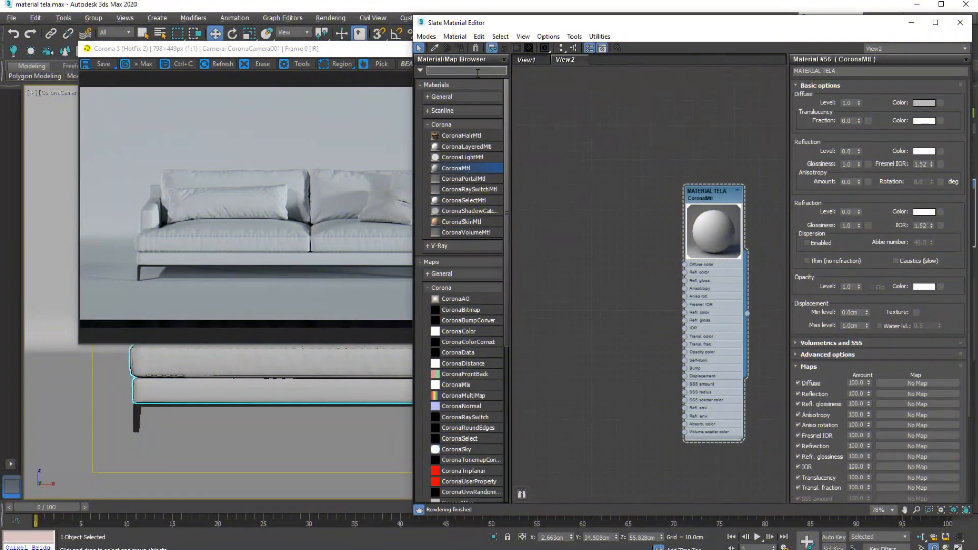
# Step: Find the Falloff map, connect it to the MATERIAL TELA Diffuse color and open its parameters
pyautogui.write('LL')
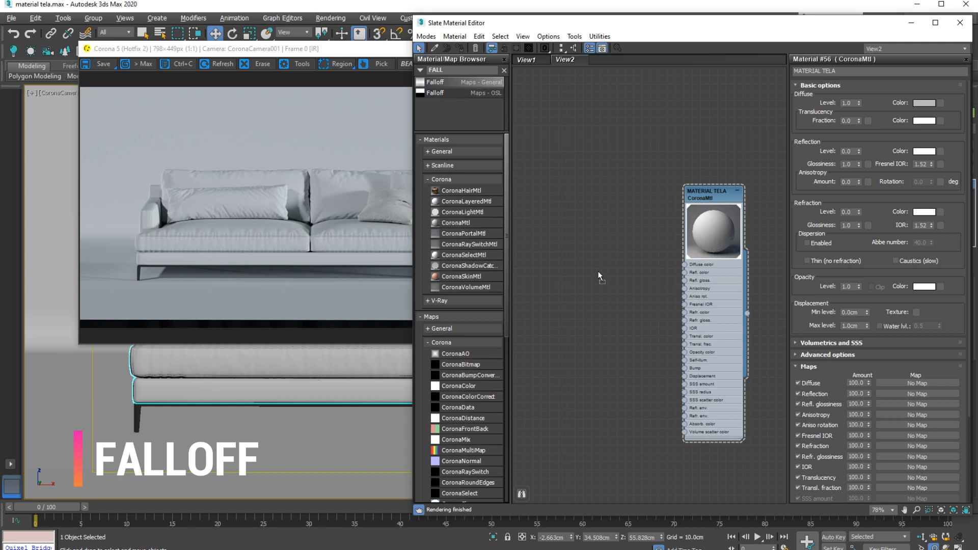
pyautogui.click(504, 72)
pyautogui.scroll(2, 609, 216)
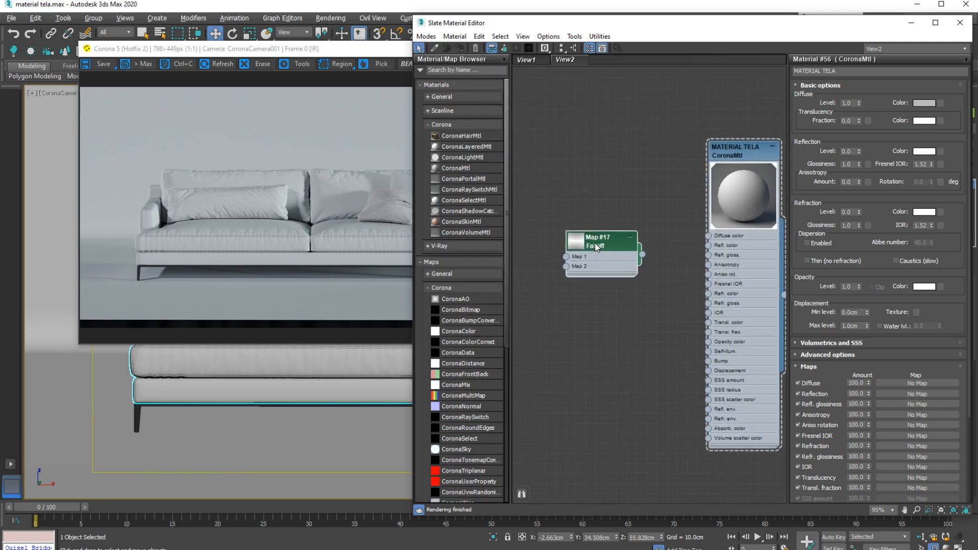
pyautogui.doubleClick(634, 252)
pyautogui.moveTo(634, 252); pyautogui.dragTo(620, 274, button='middle')
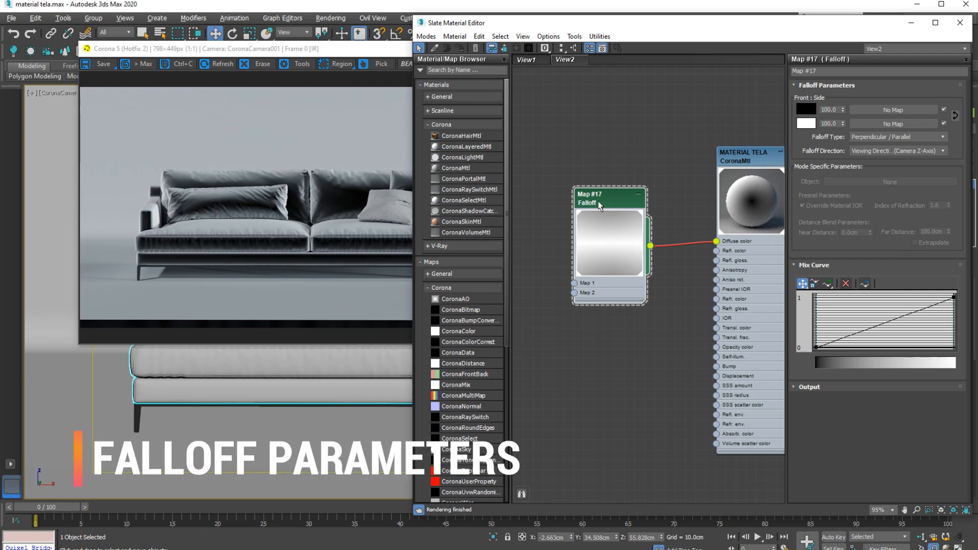
# Step: Set the Falloff map's front color to a saturated orange-yellow
pyautogui.click(801, 110)
pyautogui.moveTo(555, 214)
pyautogui.mouseDown()
pyautogui.moveTo(538, 172)
pyautogui.moveTo(520, 171)
pyautogui.moveTo(530, 172)
pyautogui.moveTo(524, 159)
pyautogui.mouseUp()
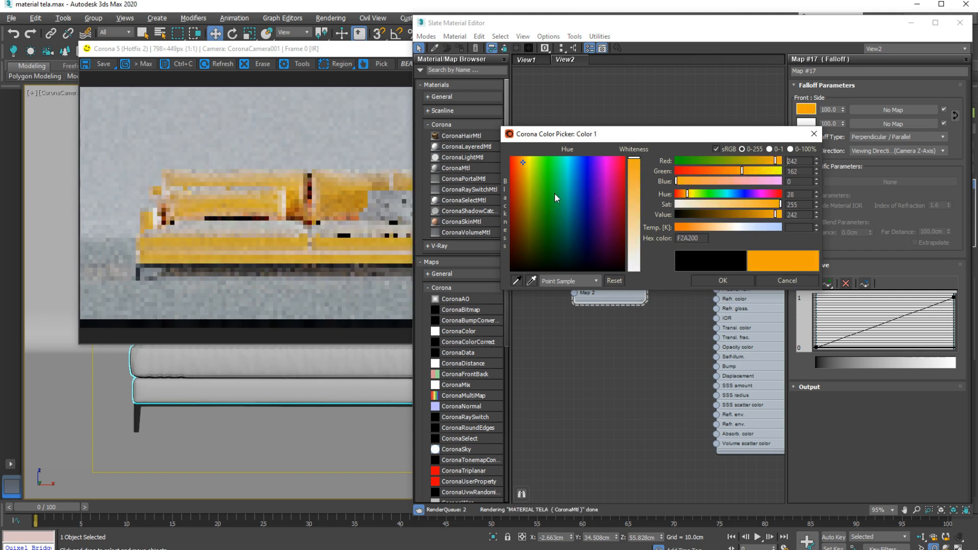
pyautogui.click(721, 281)
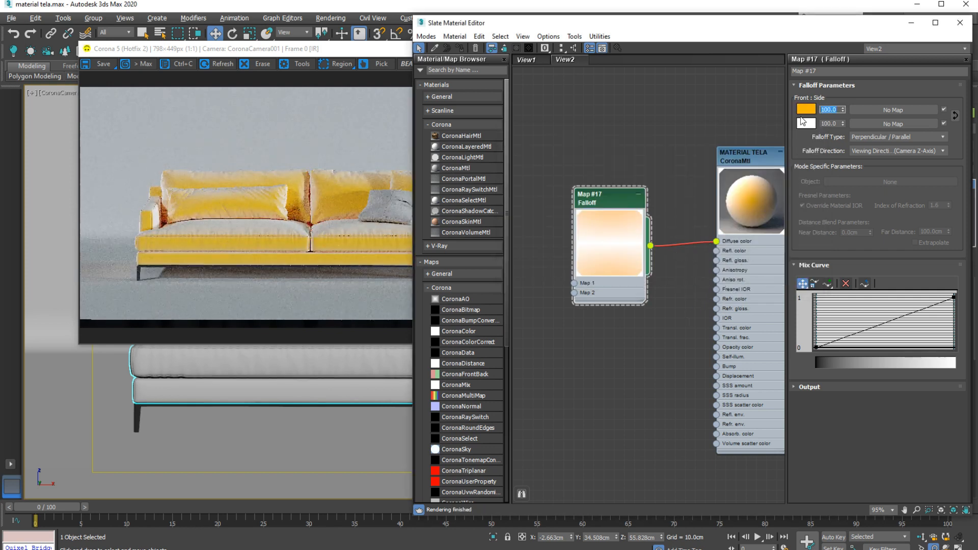
# Step: Copy the Falloff map's front color to the side color and lighten the side color to hex FFCA3D
pyautogui.moveTo(806, 109); pyautogui.dragTo(805, 124)
pyautogui.click(688, 275)
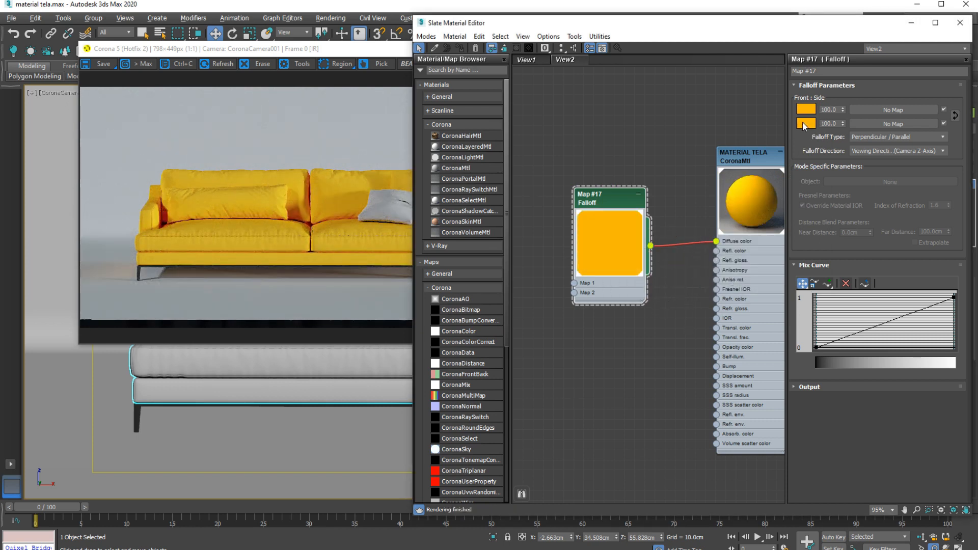
pyautogui.click(805, 124)
pyautogui.moveTo(757, 135); pyautogui.dragTo(754, 175)
pyautogui.moveTo(768, 248)
pyautogui.mouseDown()
pyautogui.moveTo(753, 248)
pyautogui.moveTo(783, 254)
pyautogui.mouseUp()
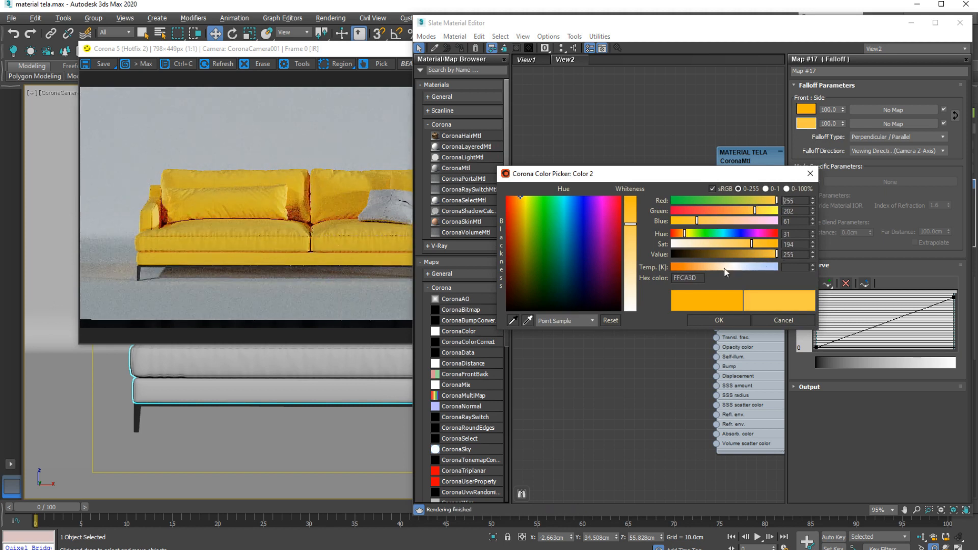
pyautogui.click(722, 323)
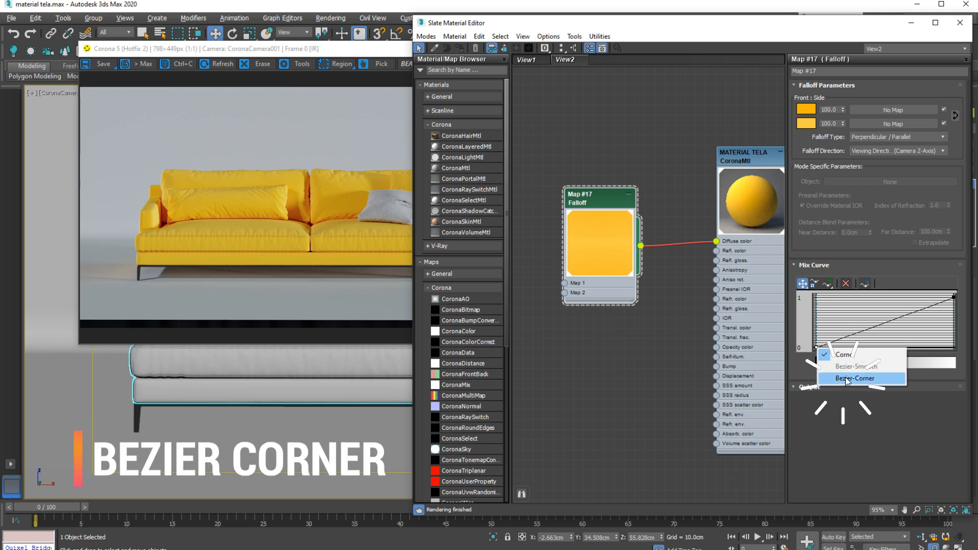
# Step: Convert the Mix Curve's start point to Bezier-Corner and bend the curve downward so it rises steeply near its end
pyautogui.click(852, 377)
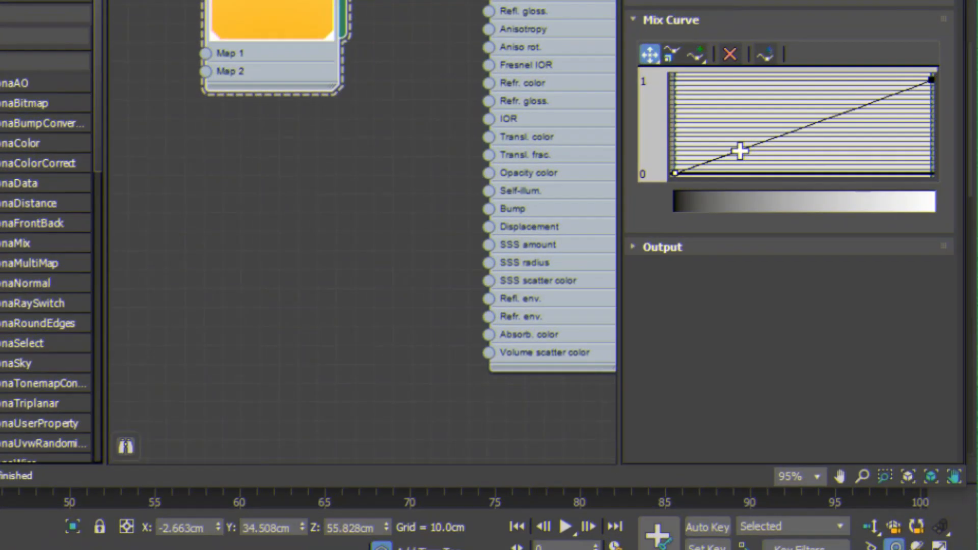
pyautogui.click(850, 335)
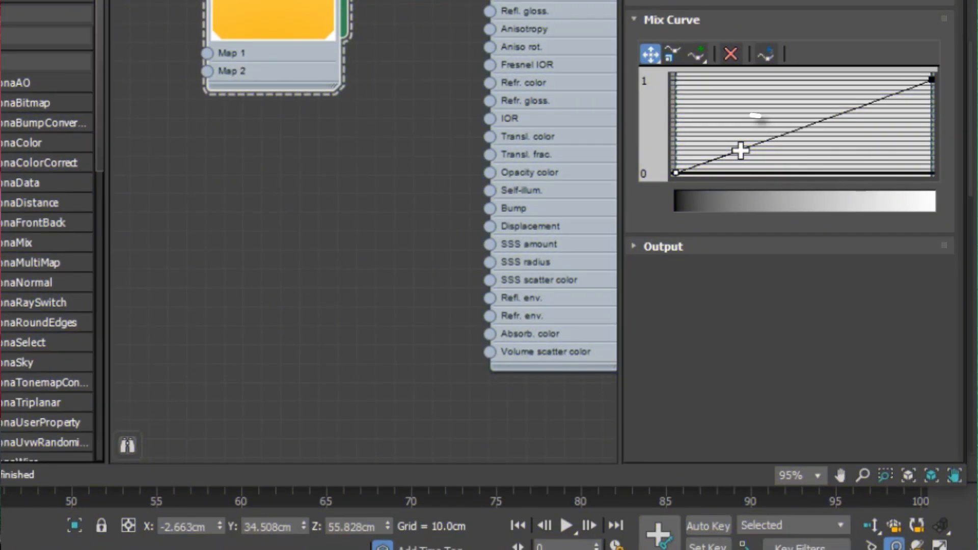
pyautogui.moveTo(740, 151); pyautogui.dragTo(923, 215)
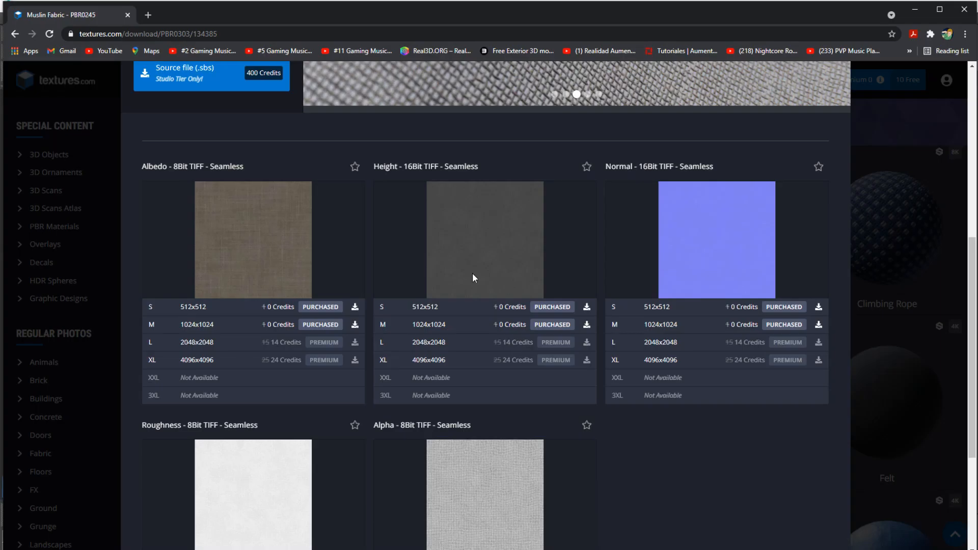
# Step: On the Muslin Fabric page of textures.com in the browser, examine the material renders, the available texture maps and the enlarged normal map
pyautogui.scroll(7, 676, 422)
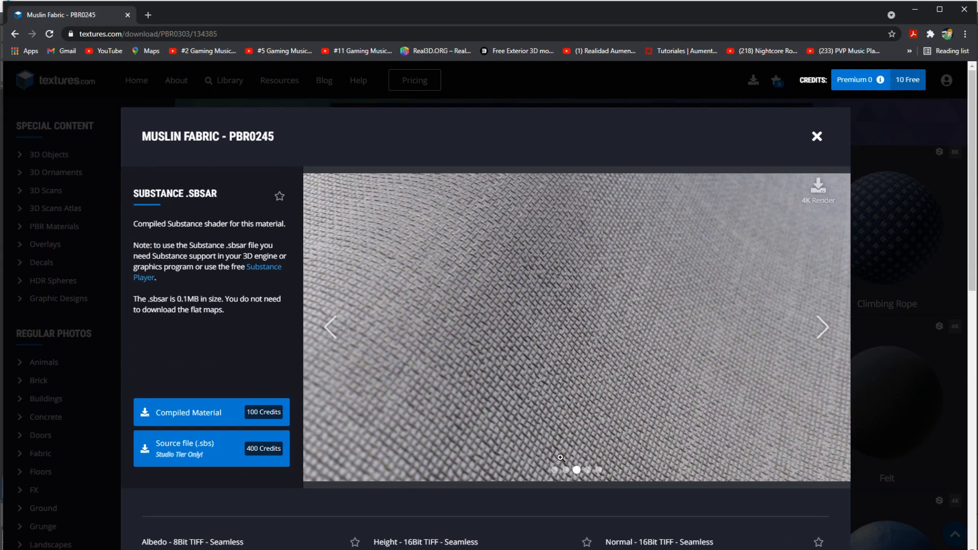
pyautogui.click(566, 470)
pyautogui.click(577, 470)
pyautogui.click(587, 470)
pyautogui.click(598, 470)
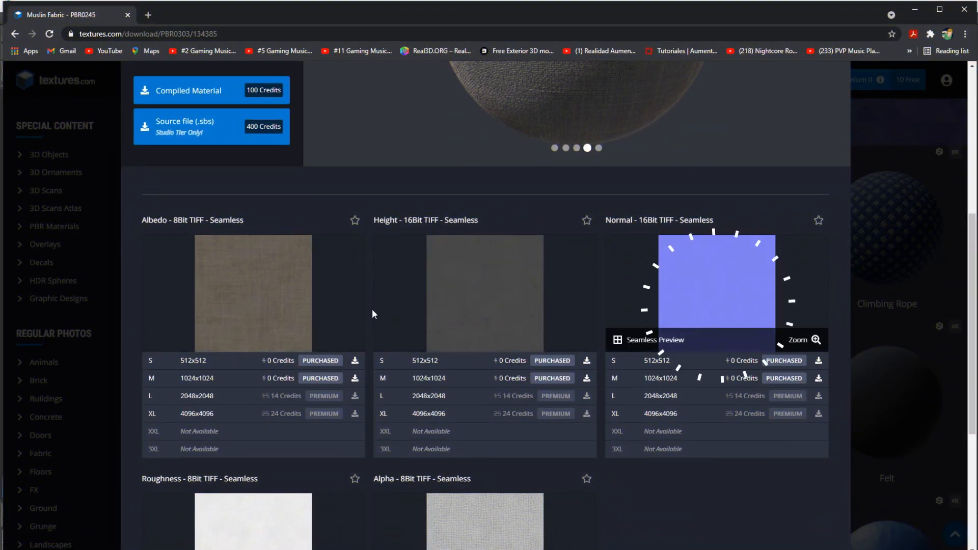
pyautogui.scroll(-1, 254, 449)
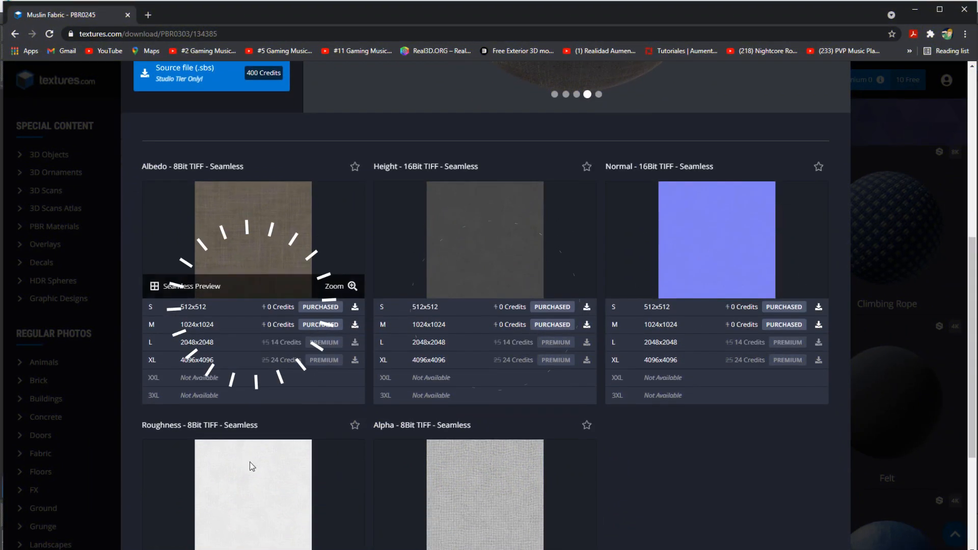
pyautogui.scroll(5, 667, 480)
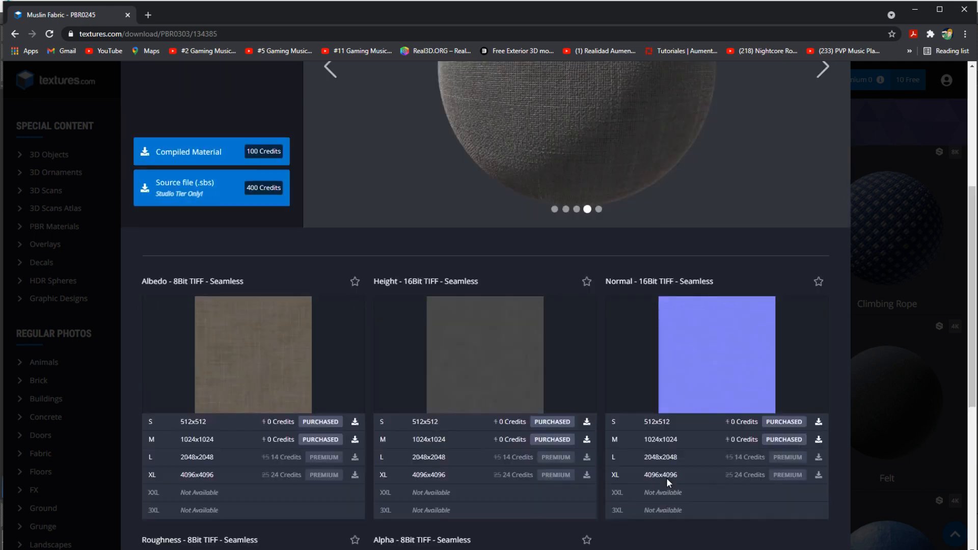
pyautogui.scroll(-2, 713, 383)
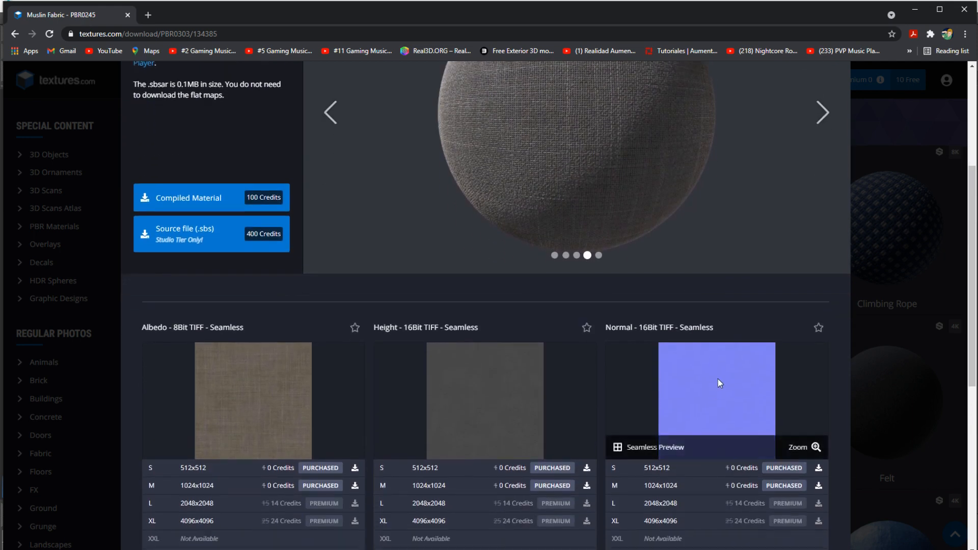
pyautogui.click(800, 448)
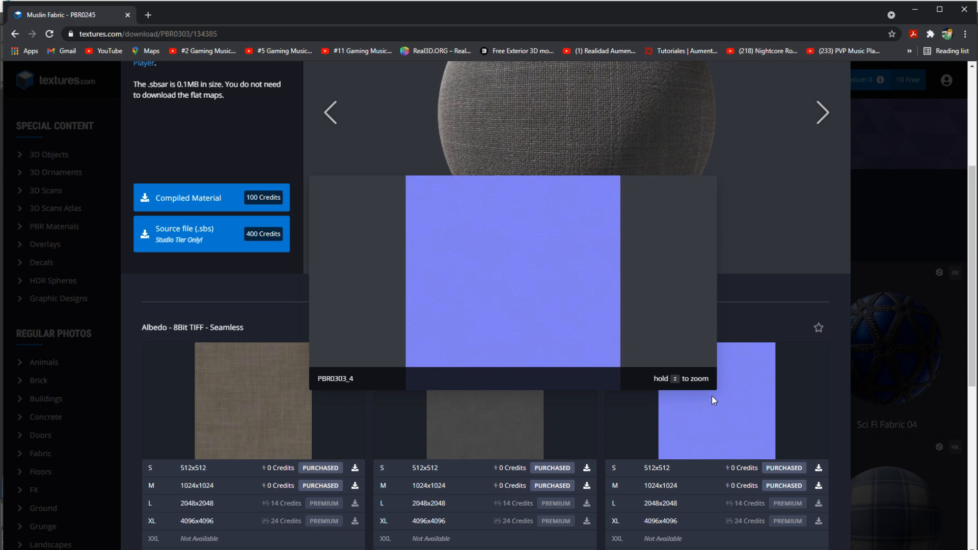
pyautogui.press('z')
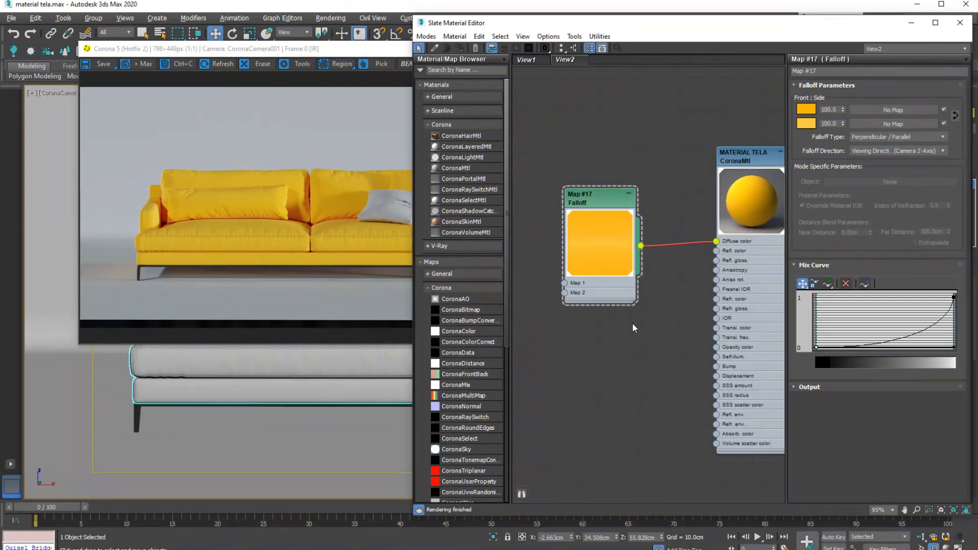
# Step: Switch back to 3ds Max and add a CoronaBitmap node loading the TexturesCom_Fabric_Muslin_1K_normal image
pyautogui.moveTo(632, 323); pyautogui.dragTo(650, 304, button='middle')
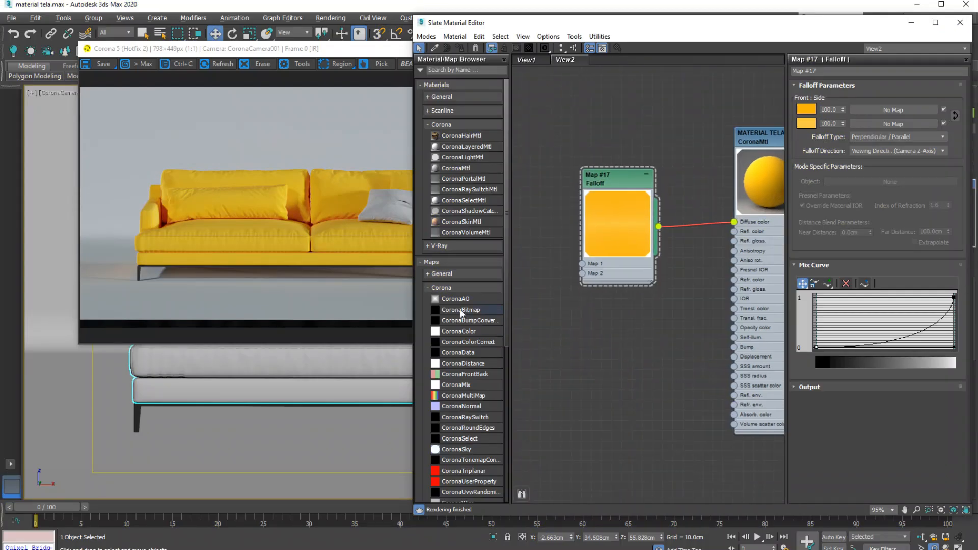
pyautogui.click(649, 163)
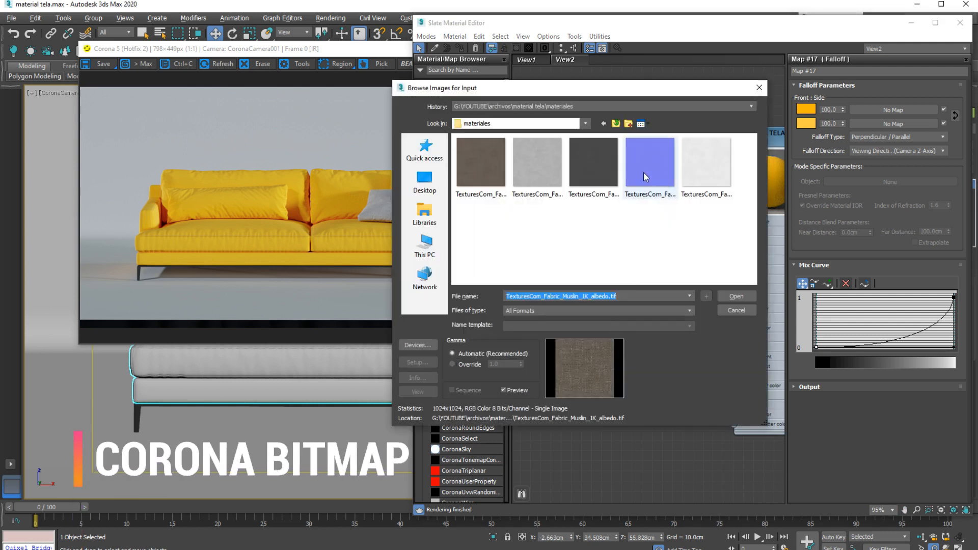
pyautogui.click(733, 297)
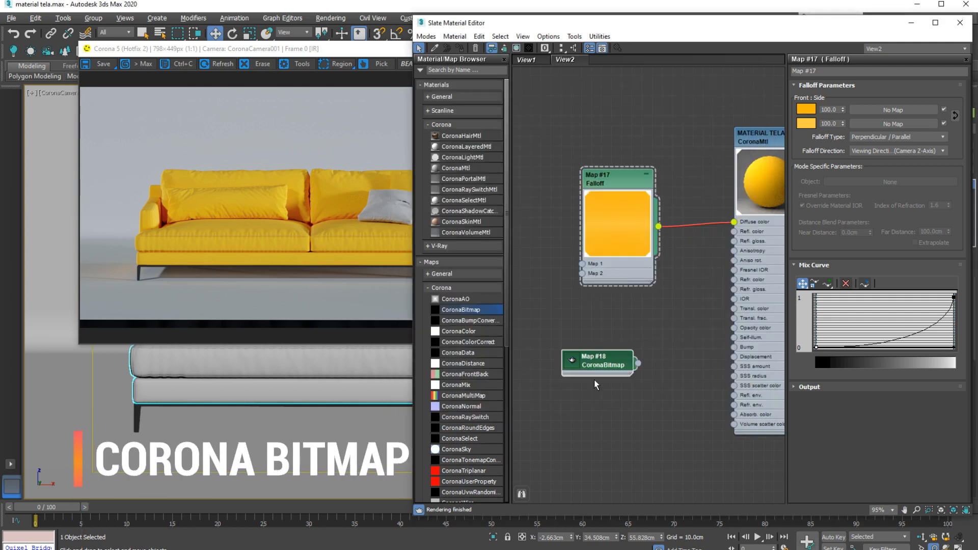
# Step: Add a CoronaNormal map, feed the muslin bitmap into its Normal map and connect it to the material's Bump
pyautogui.moveTo(461, 406); pyautogui.dragTo(588, 367)
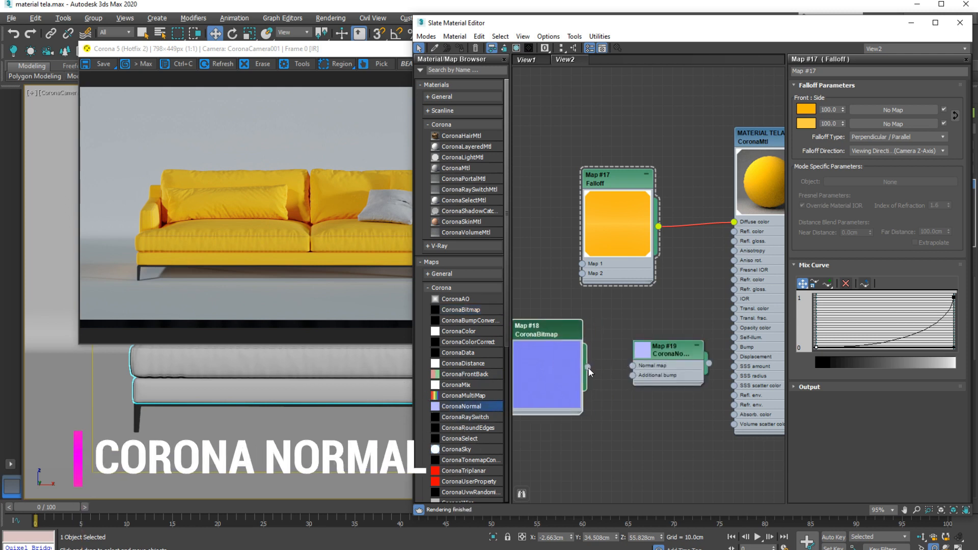
pyautogui.doubleClick(649, 363)
pyautogui.moveTo(649, 362); pyautogui.dragTo(597, 333)
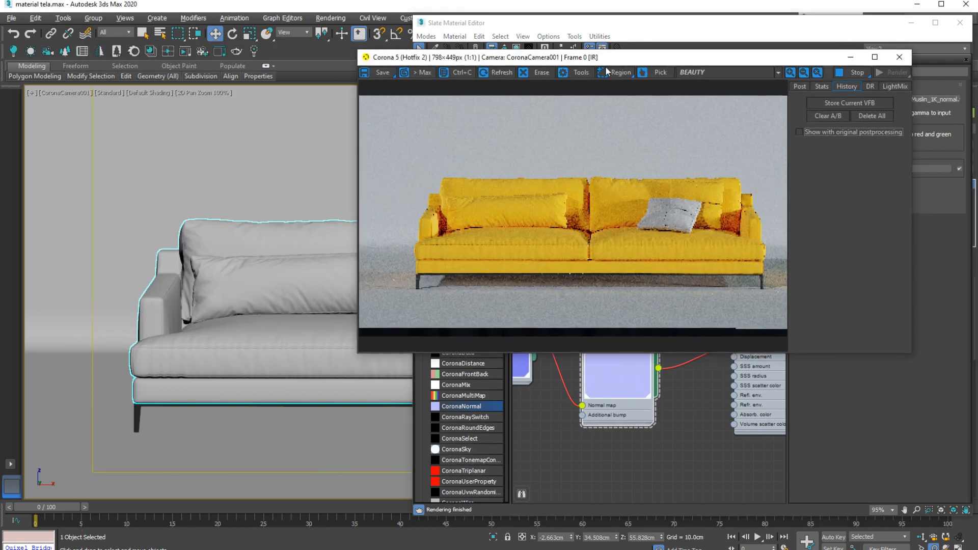
# Step: Examine the fabric relief in the interactive render up close on the sofa's backrest, cushion, armrest and seat seams
pyautogui.scroll(8, 240, 267)
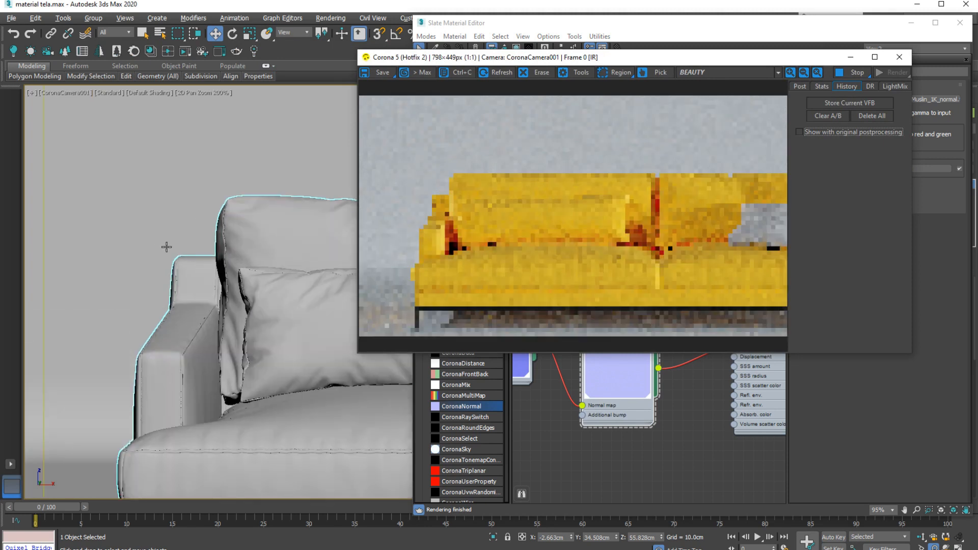
pyautogui.scroll(8, 237, 262)
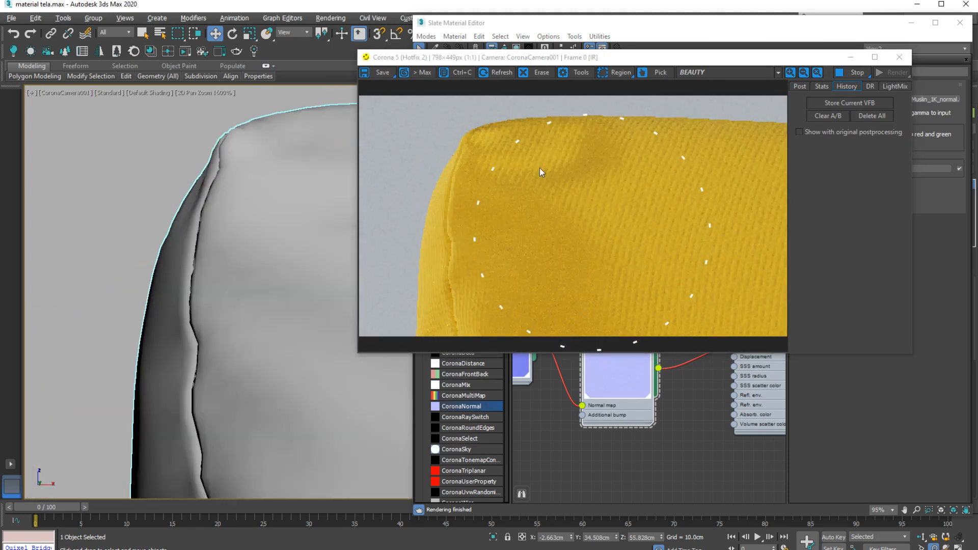
pyautogui.scroll(-4, 324, 226)
pyautogui.moveTo(275, 201); pyautogui.dragTo(267, 319, button='middle')
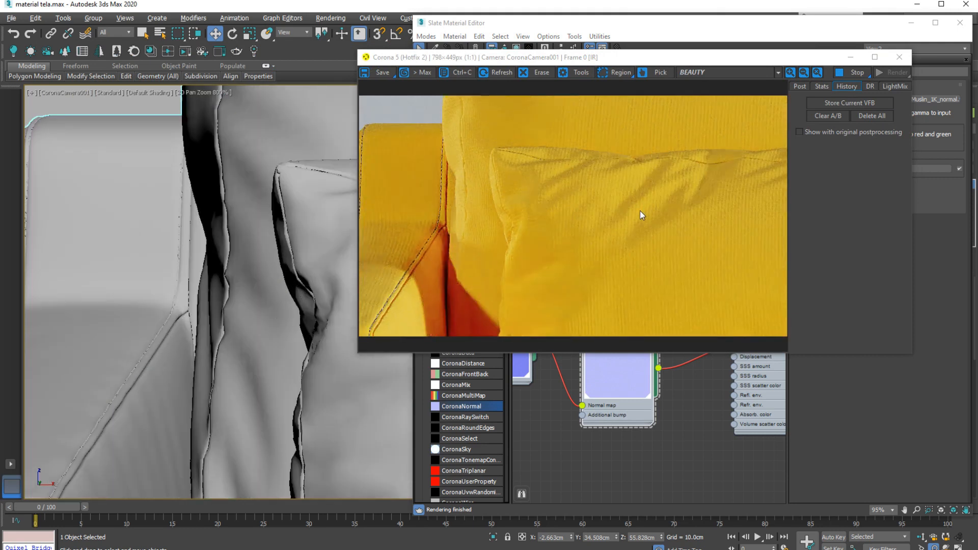
pyautogui.moveTo(226, 283); pyautogui.dragTo(284, 231, button='middle')
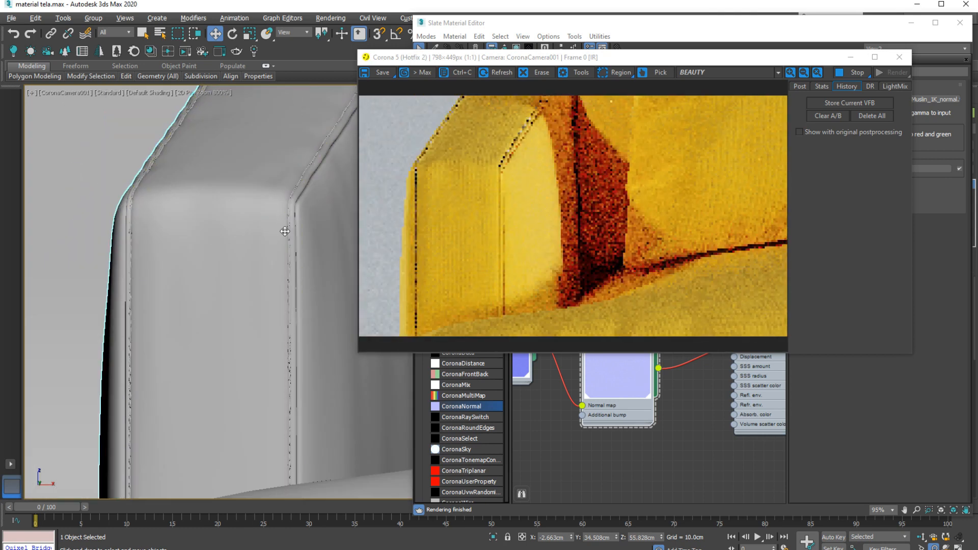
pyautogui.scroll(2, 269, 290)
pyautogui.moveTo(268, 290); pyautogui.dragTo(273, 396, button='middle')
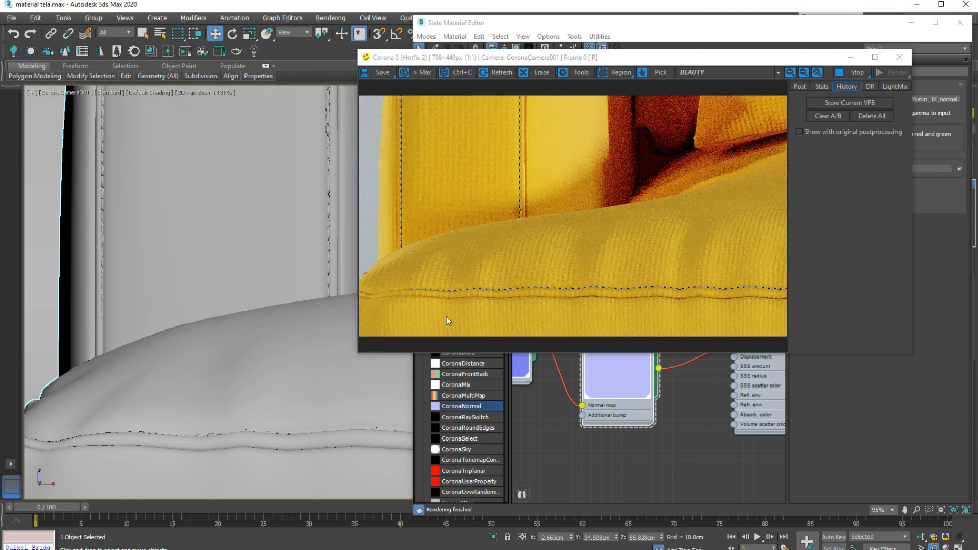
pyautogui.scroll(-5, 242, 347)
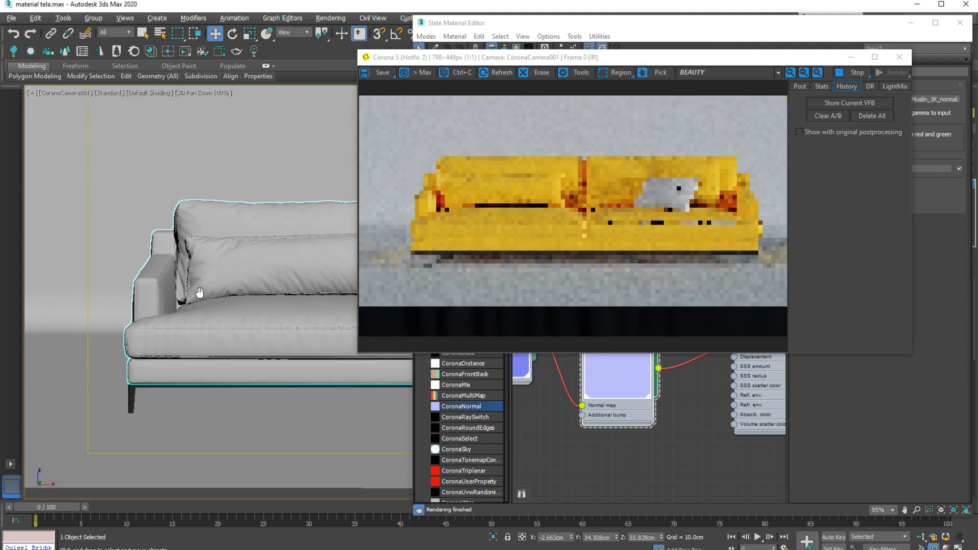
pyautogui.scroll(-3, 219, 289)
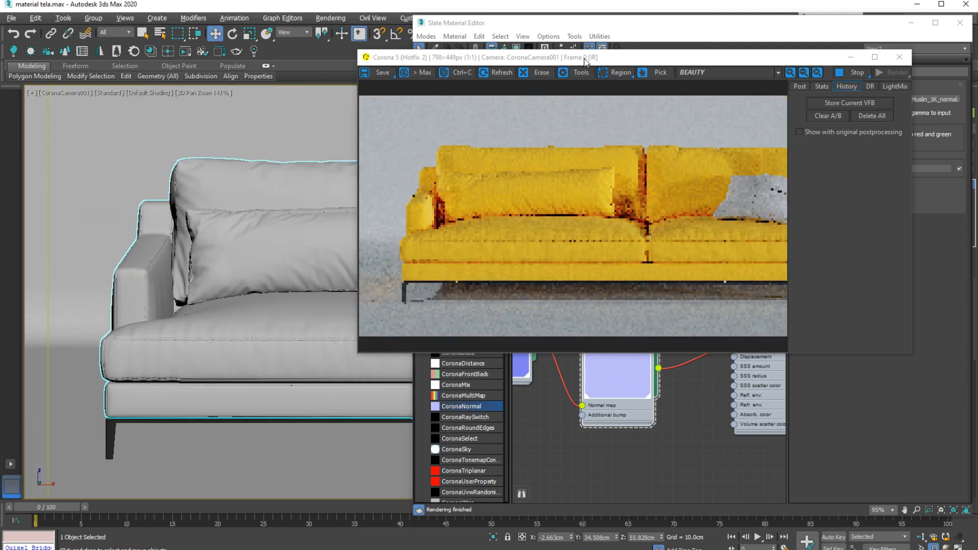
# Step: Move the render window clear of the Slate Material Editor and show the material's node graph again
pyautogui.moveTo(591, 61); pyautogui.dragTo(241, 61)
pyautogui.click(627, 229)
pyautogui.scroll(-2, 601, 219)
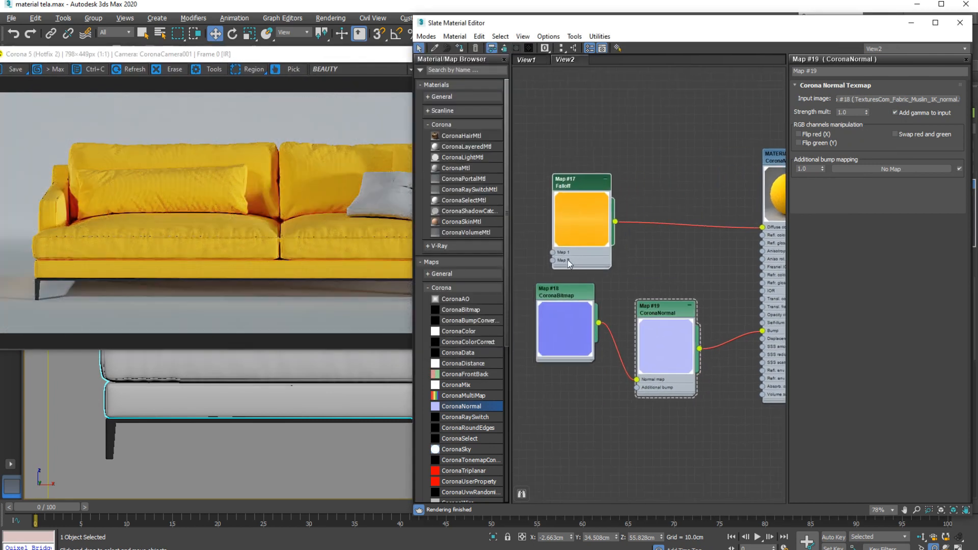
# Step: Insert a CoronaColorCorrect map between the Falloff and the material's Diffuse color and open its settings
pyautogui.moveTo(460, 344); pyautogui.dragTo(653, 191)
pyautogui.doubleClick(659, 227)
pyautogui.moveTo(552, 197); pyautogui.dragTo(570, 241)
pyautogui.doubleClick(659, 197)
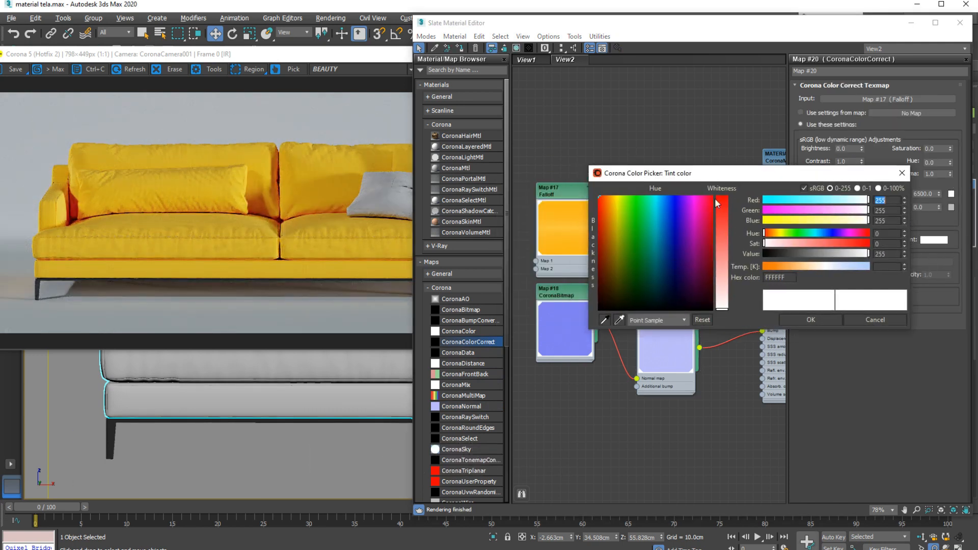
# Step: Try a green tint in the CoronaColorCorrect map to recolor the sofa fabric
pyautogui.click(667, 222)
pyautogui.click(722, 225)
pyautogui.click(627, 224)
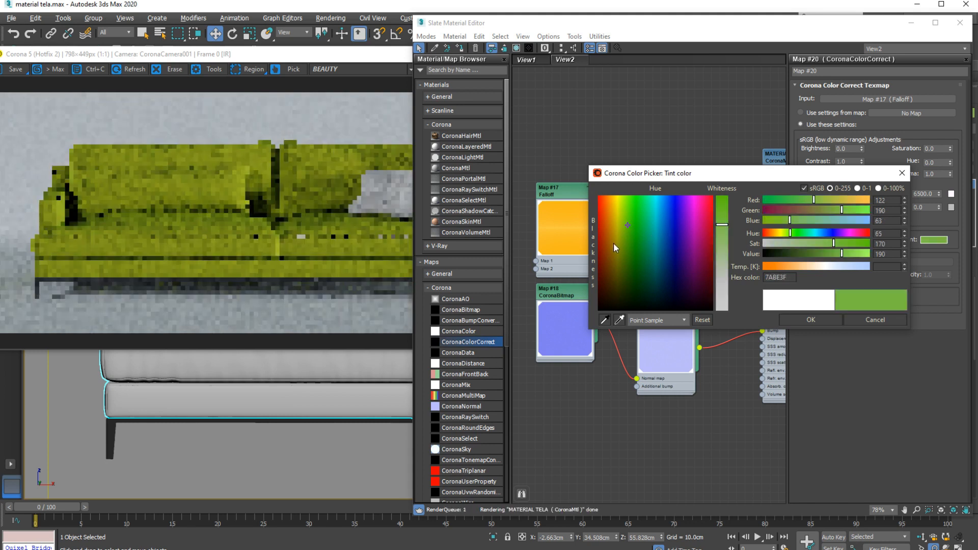
pyautogui.moveTo(604, 228); pyautogui.dragTo(671, 227)
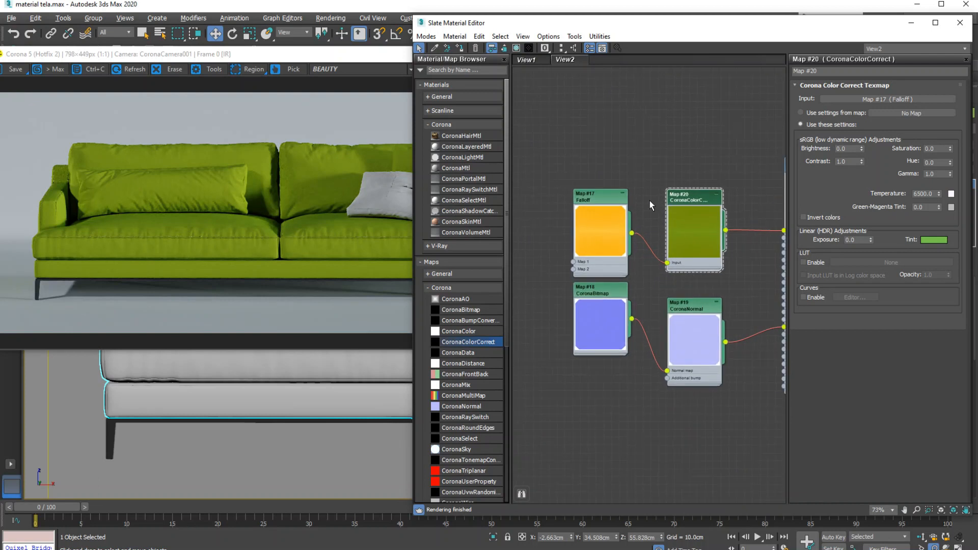
# Step: Reconnect the Falloff directly to the material's Diffuse color and delete the CoronaColorCorrect node
pyautogui.moveTo(650, 206); pyautogui.dragTo(587, 242, button='middle')
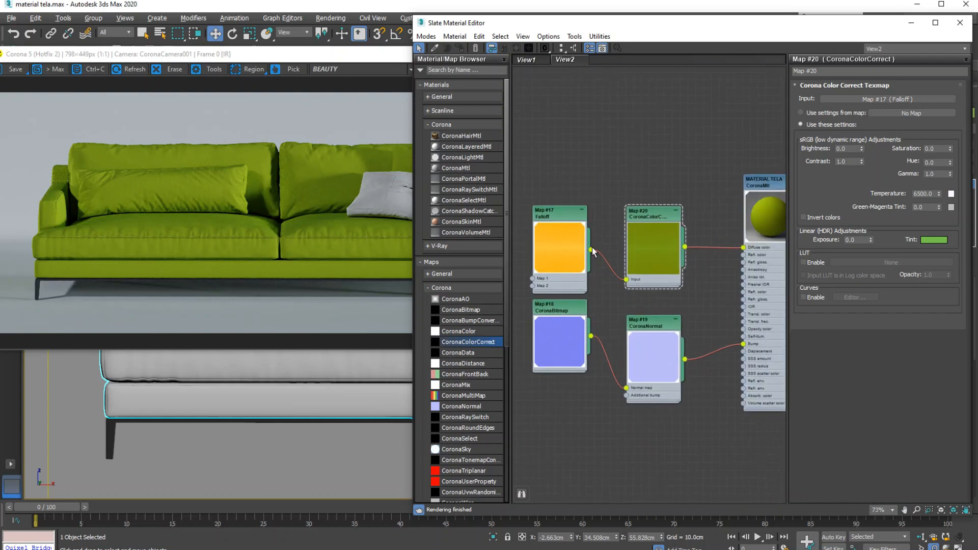
pyautogui.moveTo(746, 249); pyautogui.dragTo(744, 248)
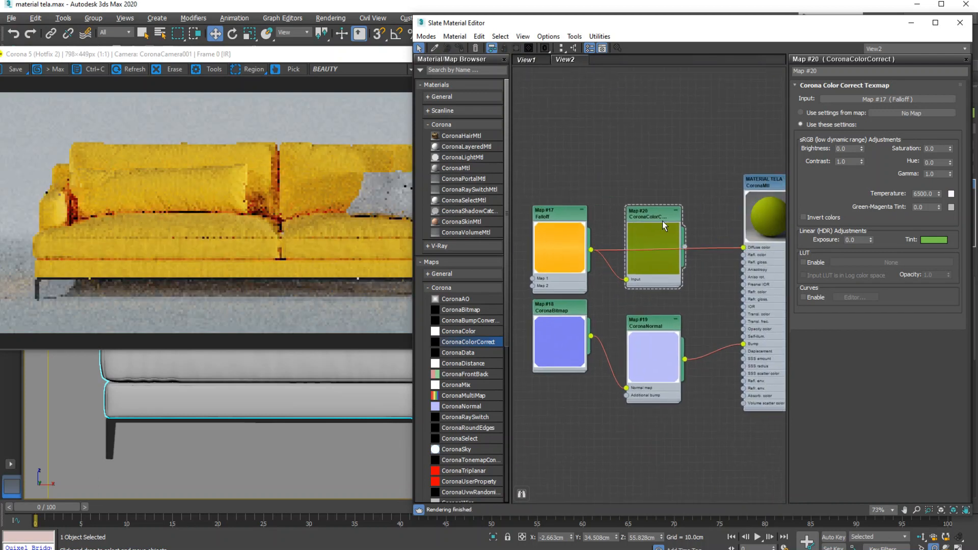
pyautogui.press('Delete')
pyautogui.scroll(-2, 606, 227)
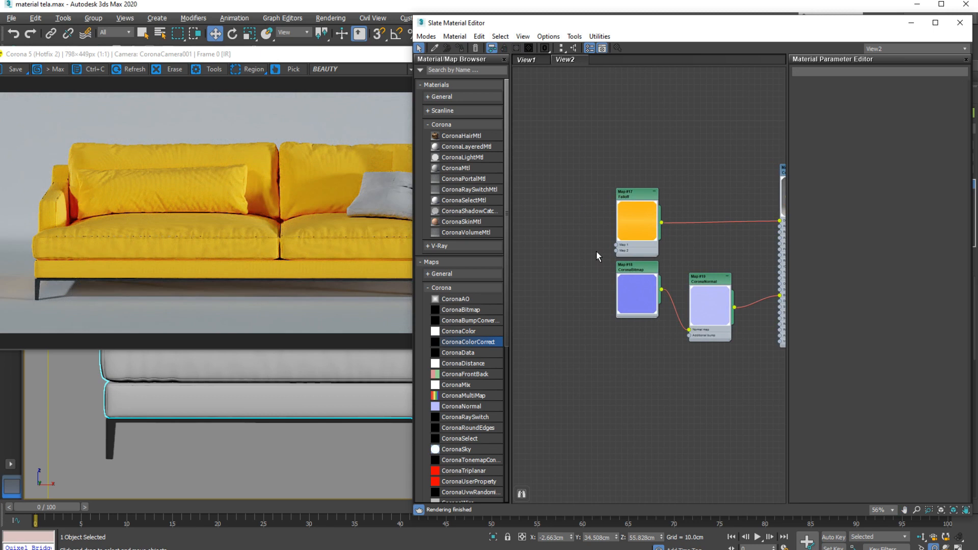
# Step: Add a CoronaBitmap node loading the TexturesCom_Fabric_Muslin_1K_albedo.tif image next to the Falloff
pyautogui.scroll(-1, 591, 242)
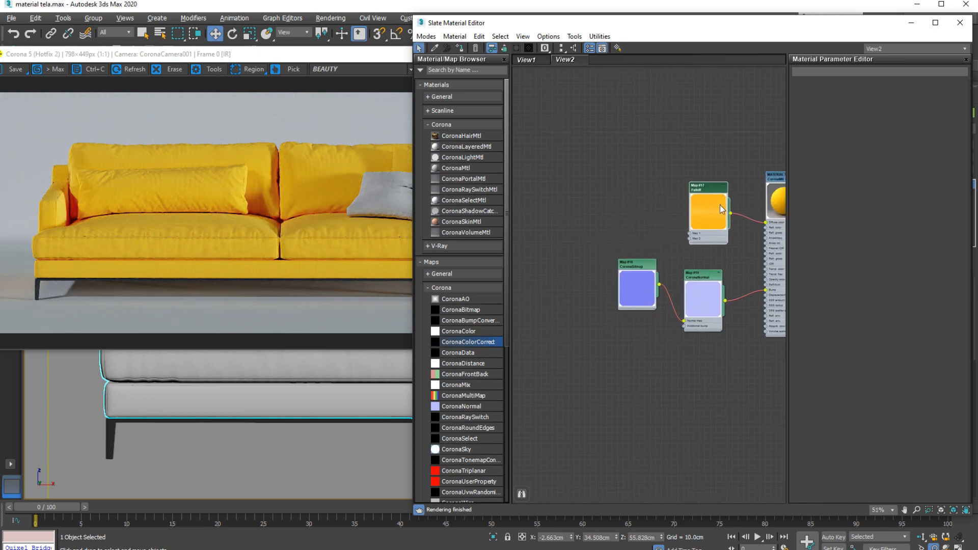
pyautogui.moveTo(634, 227); pyautogui.dragTo(612, 257, button='middle')
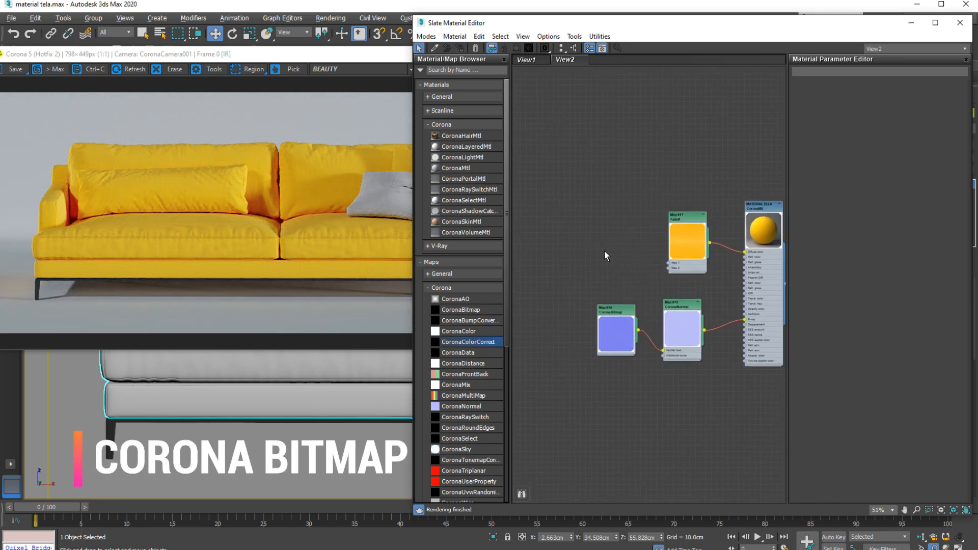
pyautogui.moveTo(604, 258); pyautogui.dragTo(604, 258)
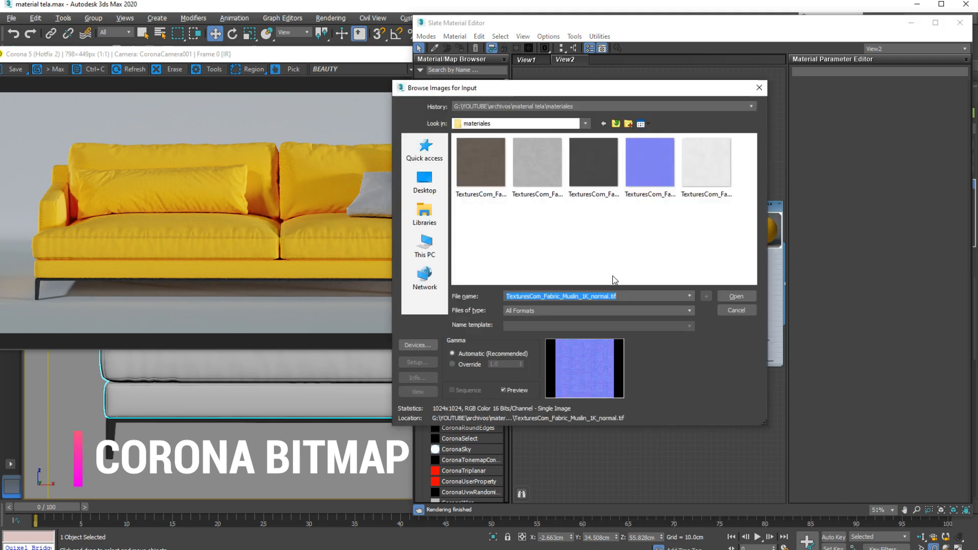
pyautogui.click(733, 310)
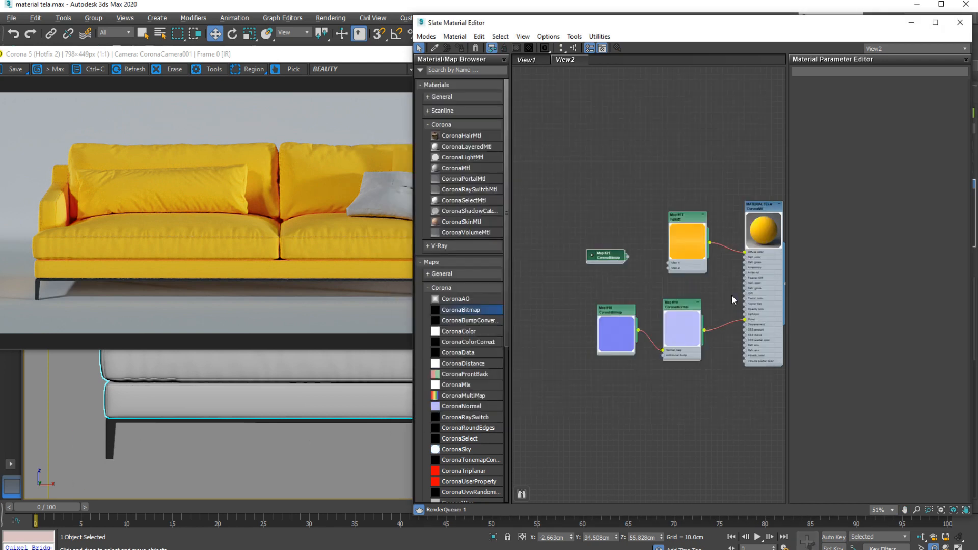
pyautogui.scroll(5, 637, 246)
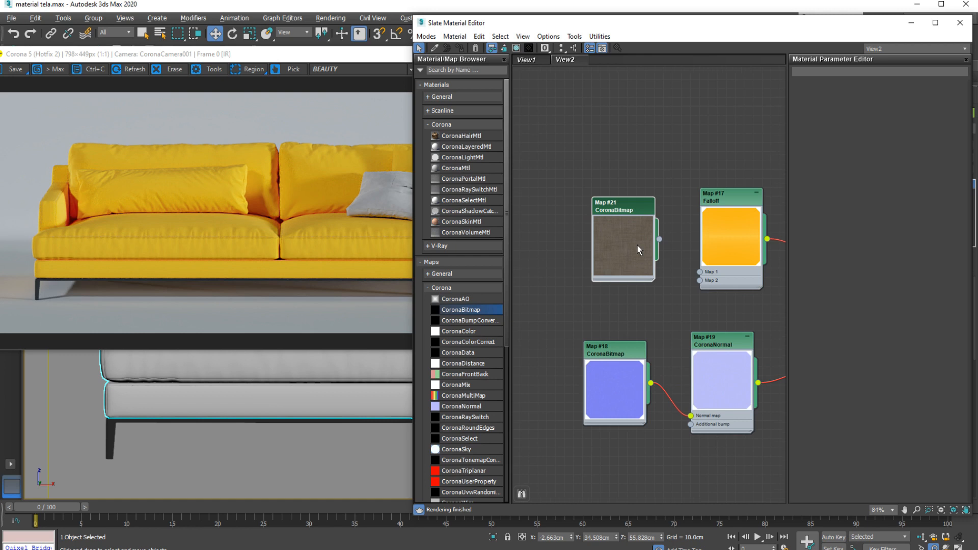
pyautogui.doubleClick(633, 246)
# Step: Open the Falloff's parameters and connect the muslin albedo bitmap to its Map 1
pyautogui.doubleClick(741, 198)
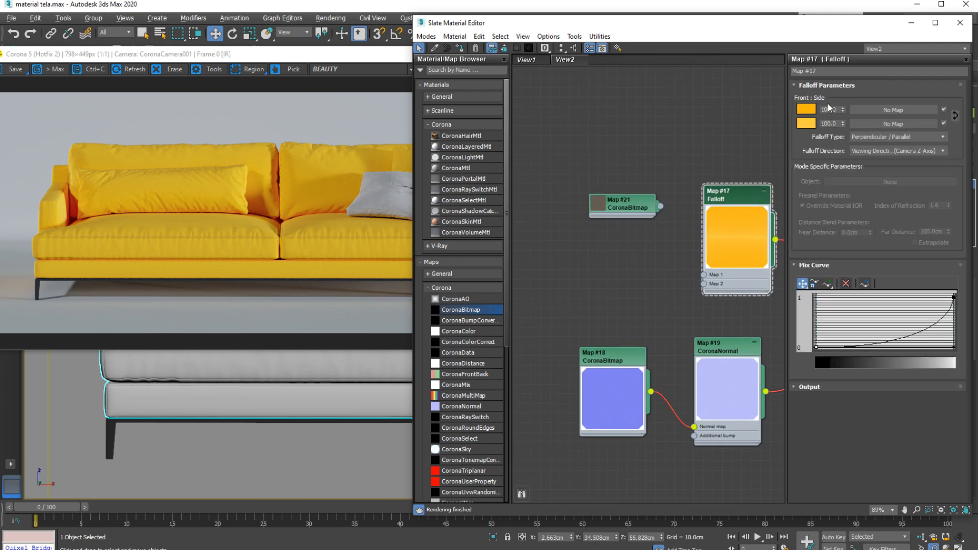
pyautogui.moveTo(608, 217); pyautogui.dragTo(575, 234)
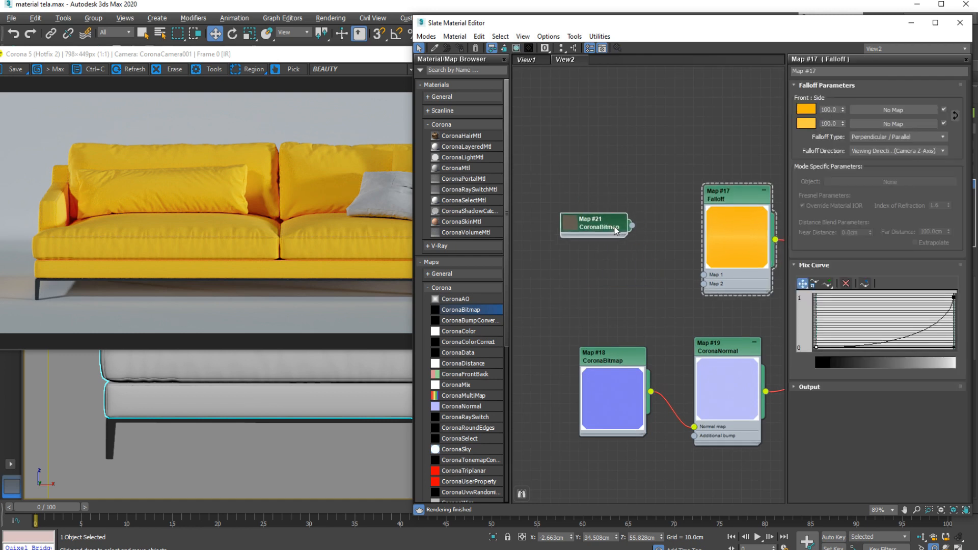
pyautogui.scroll(2, 634, 229)
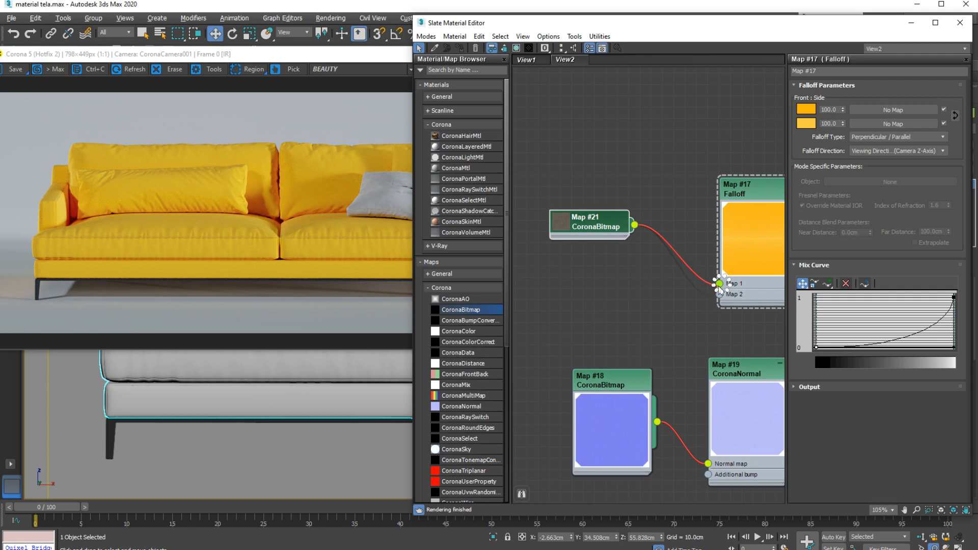
pyautogui.moveTo(719, 288); pyautogui.dragTo(719, 284)
# Step: Add a CoronaColorCorrect map and feed the muslin albedo bitmap into its input
pyautogui.moveTo(603, 231); pyautogui.dragTo(651, 225, button='middle')
pyautogui.moveTo(580, 228)
pyautogui.mouseDown()
pyautogui.moveTo(615, 206)
pyautogui.moveTo(572, 210)
pyautogui.mouseUp()
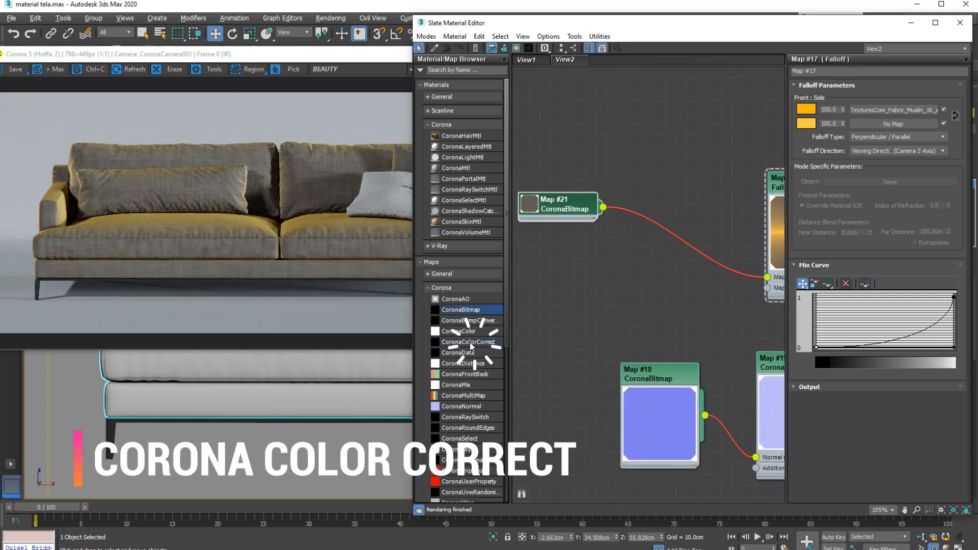
pyautogui.moveTo(680, 281); pyautogui.dragTo(631, 287)
pyautogui.click(613, 210)
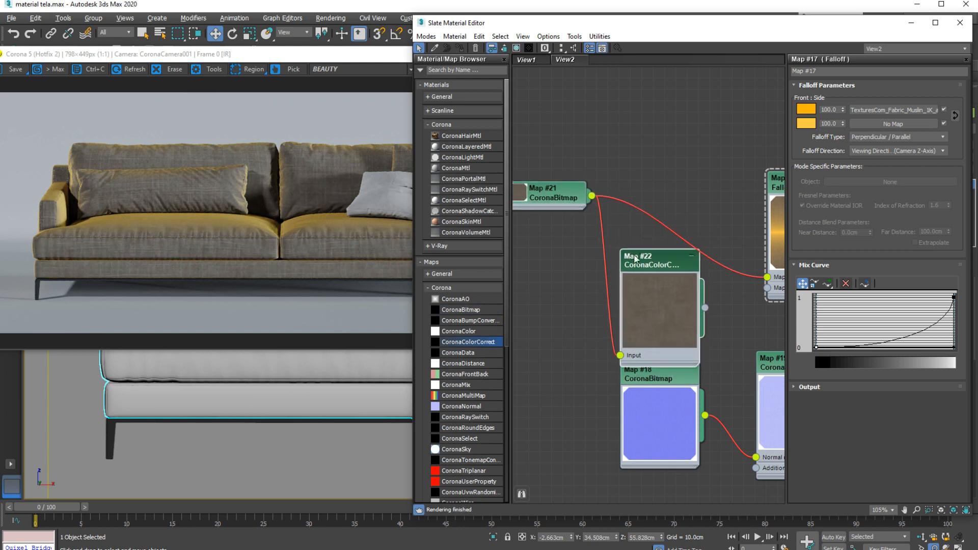
# Step: Set the CoronaColorCorrect's Gamma to 2.0 and connect it to the Falloff's Map 2
pyautogui.doubleClick(650, 269)
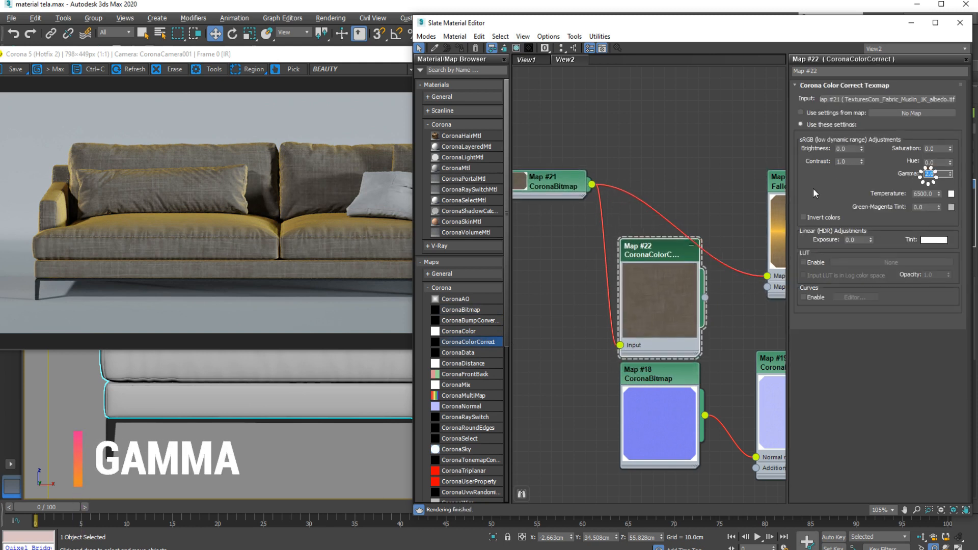
pyautogui.moveTo(560, 186); pyautogui.dragTo(631, 137)
pyautogui.doubleClick(630, 185)
pyautogui.moveTo(703, 340); pyautogui.dragTo(674, 336, button='middle')
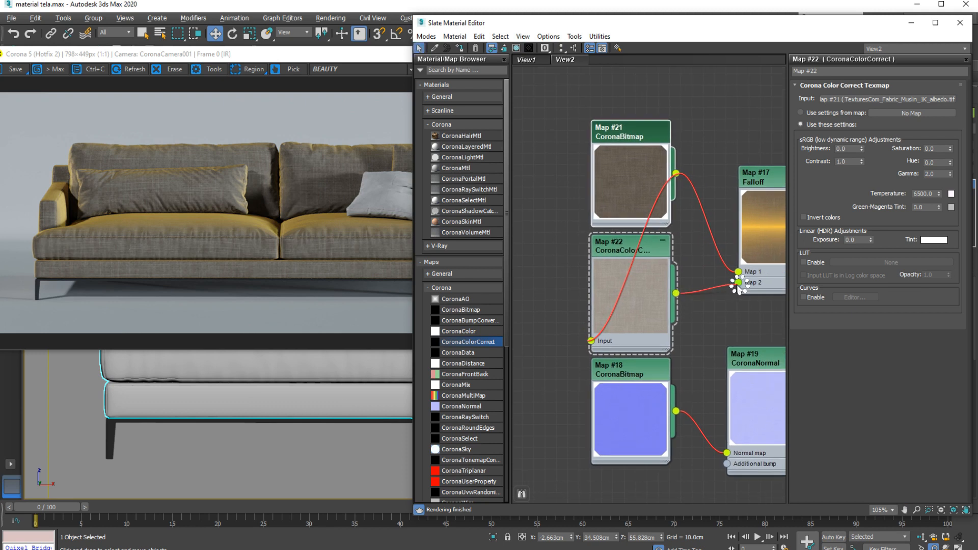
pyautogui.scroll(-1, 699, 312)
pyautogui.click(731, 185)
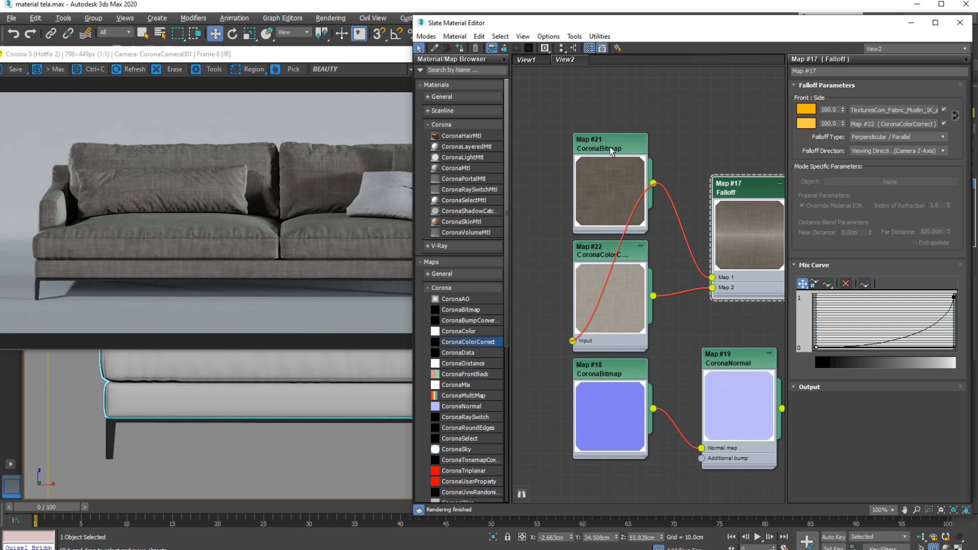
# Step: Rearrange the albedo bitmap and CoronaColorCorrect nodes so that they line up ahead of the Falloff
pyautogui.scroll(-1, 605, 250)
pyautogui.moveTo(633, 203); pyautogui.dragTo(539, 231)
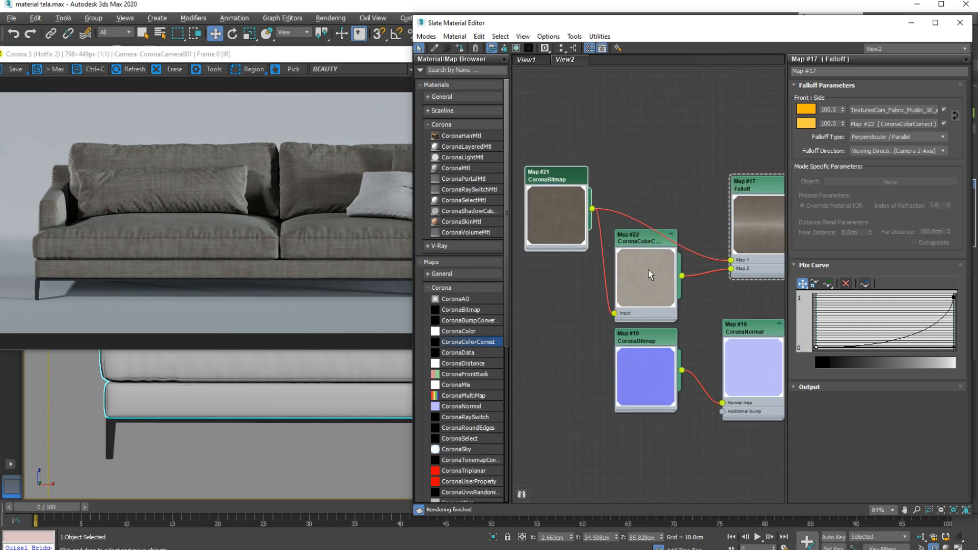
pyautogui.moveTo(649, 275); pyautogui.dragTo(648, 266)
pyautogui.moveTo(566, 242); pyautogui.dragTo(556, 242)
# Step: Examine the muslin weave up close on the sofa's armrest and seat cushion in the interactive render
pyautogui.moveTo(278, 58); pyautogui.dragTo(574, 55)
pyautogui.scroll(5, 187, 266)
pyautogui.scroll(-2, 211, 252)
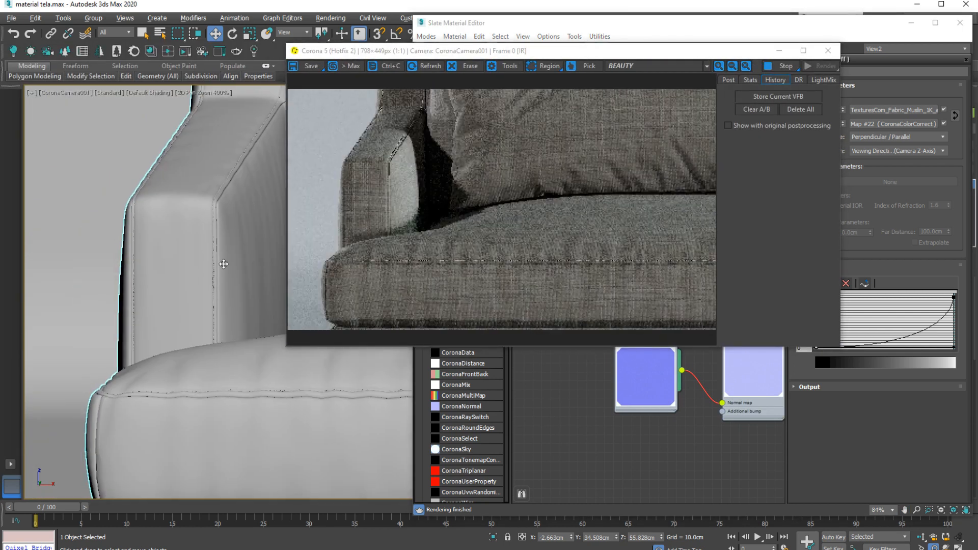
pyautogui.scroll(3, 224, 263)
pyautogui.moveTo(510, 52); pyautogui.dragTo(262, 75)
pyautogui.scroll(-3, 751, 281)
pyautogui.moveTo(754, 278)
pyautogui.mouseDown(button='middle')
pyautogui.moveTo(650, 237)
pyautogui.moveTo(747, 264)
pyautogui.mouseUp(button='middle')
pyautogui.scroll(-1, 650, 237)
# Step: Insert a general Color Correction map between the Falloff and the material's Diffuse color and open its settings
pyautogui.moveTo(743, 238); pyautogui.dragTo(649, 249)
pyautogui.moveTo(710, 253); pyautogui.dragTo(659, 267, button='middle')
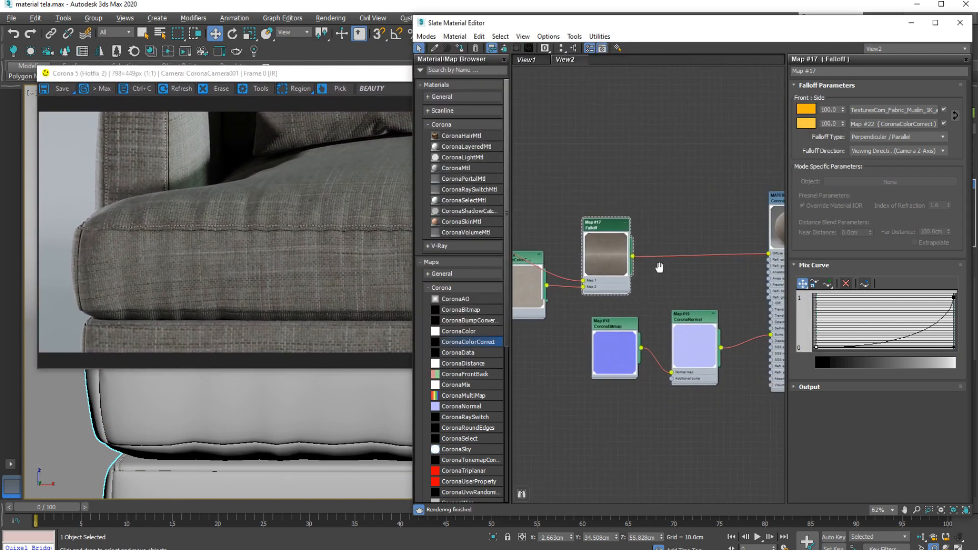
pyautogui.scroll(2, 659, 268)
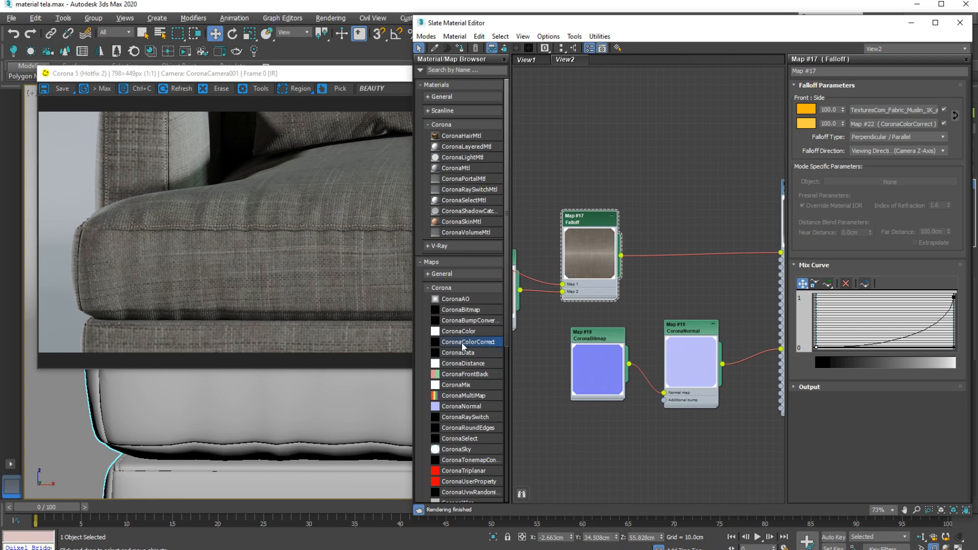
pyautogui.click(431, 278)
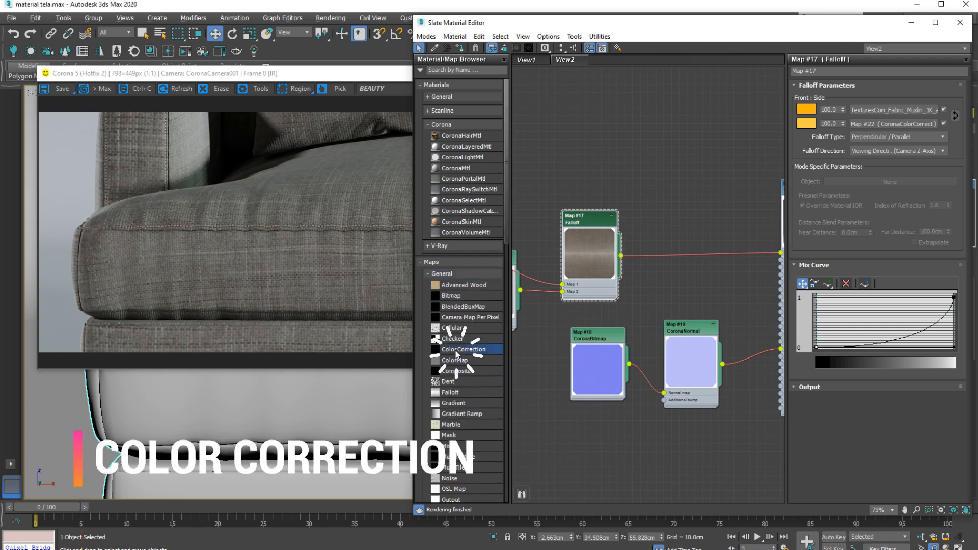
pyautogui.moveTo(700, 250); pyautogui.dragTo(684, 231)
pyautogui.doubleClick(684, 233)
pyautogui.moveTo(588, 244); pyautogui.dragTo(590, 274)
pyautogui.moveTo(692, 242)
pyautogui.mouseDown()
pyautogui.moveTo(669, 243)
pyautogui.moveTo(685, 244)
pyautogui.mouseUp()
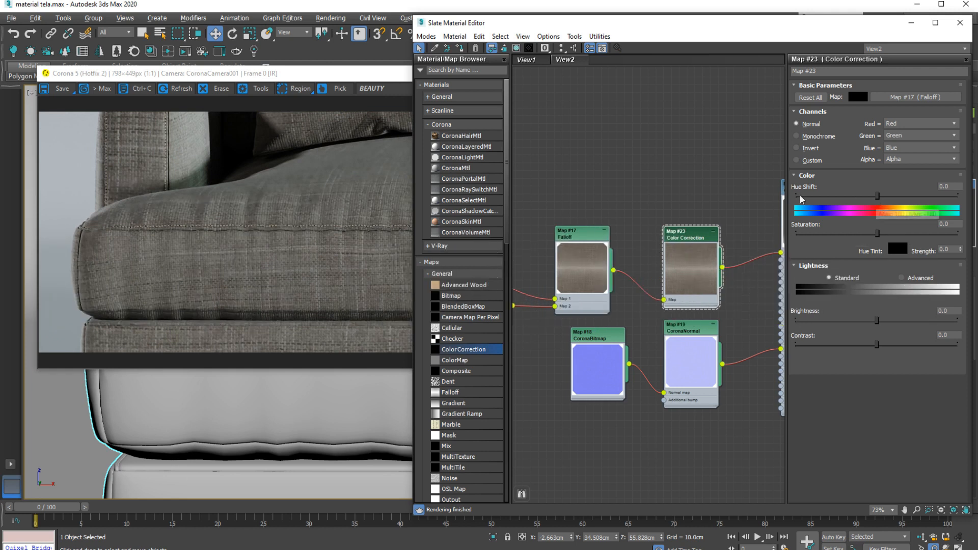
# Step: Recolor the fabric purple with the Color Correction map, using a Hue Shift of about -64 and a Saturation of about -3.65
pyautogui.moveTo(877, 196); pyautogui.dragTo(803, 197)
pyautogui.moveTo(245, 418); pyautogui.dragTo(210, 387, button='middle')
pyautogui.moveTo(804, 196); pyautogui.dragTo(958, 198)
pyautogui.moveTo(833, 234); pyautogui.dragTo(936, 233)
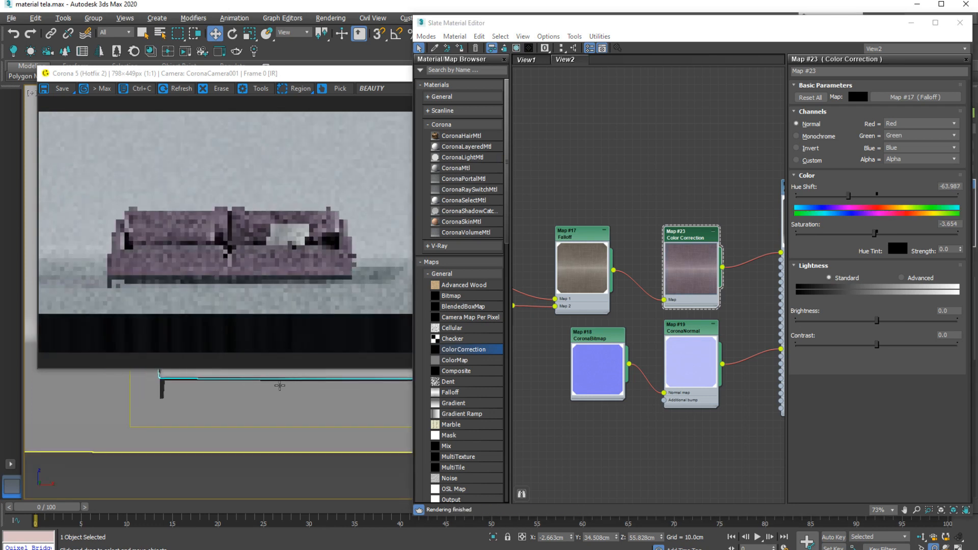
pyautogui.scroll(2, 279, 385)
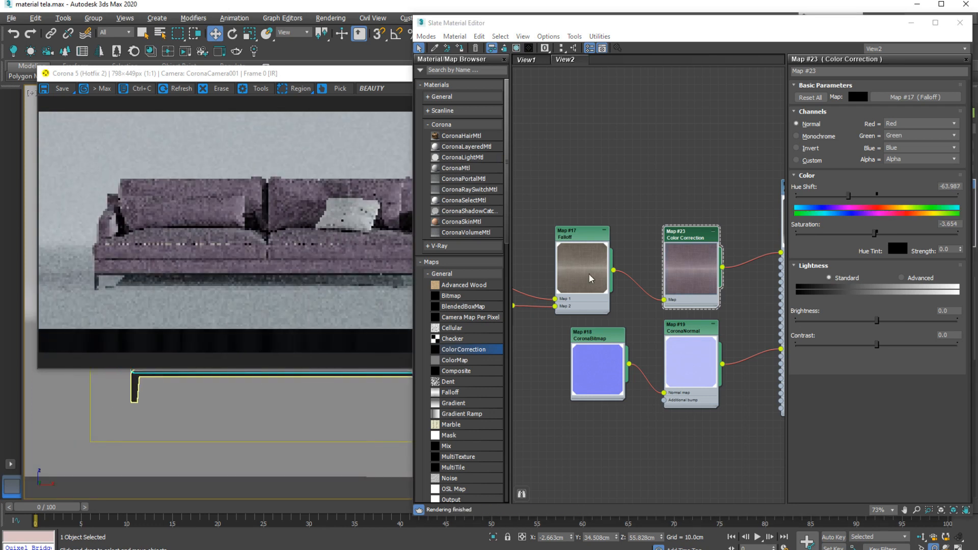
pyautogui.scroll(-4, 589, 277)
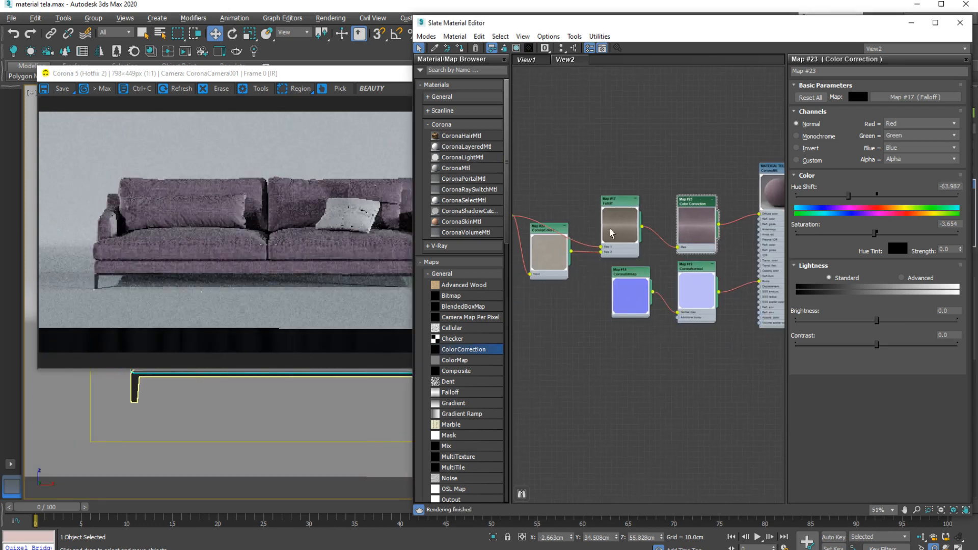